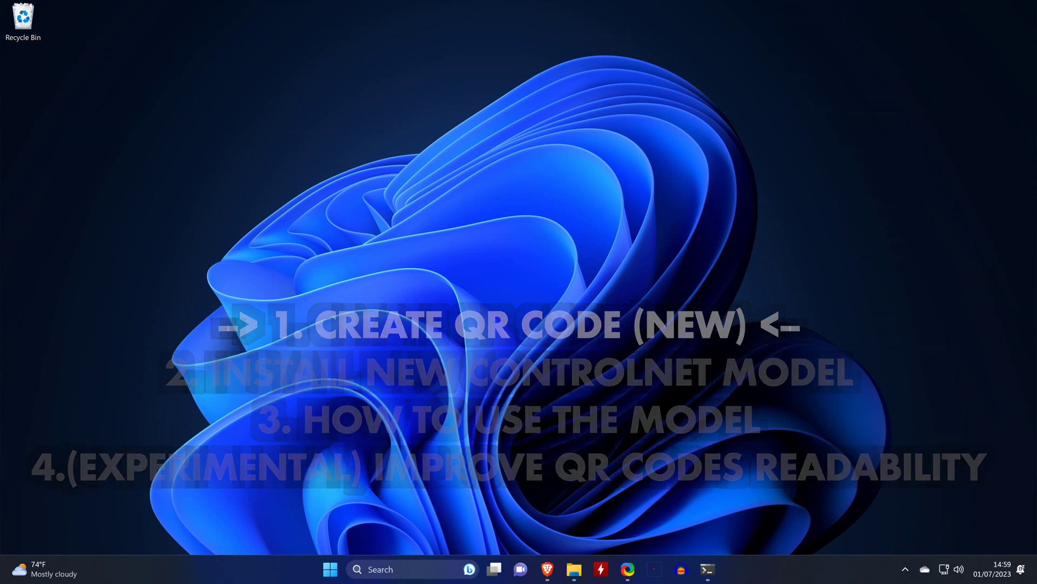
Copy the YouTube video's address from the browser address bar.
{"action": "left_click", "coordinate": [547, 569]}
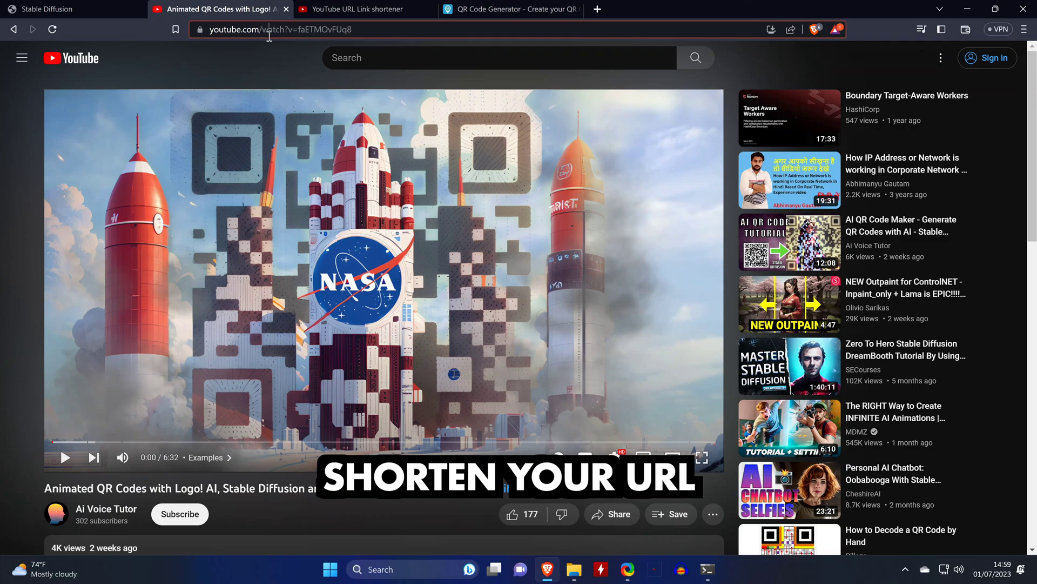
{"action": "right_click", "coordinate": [266, 29]}
{"action": "left_click", "coordinate": [340, 108]}
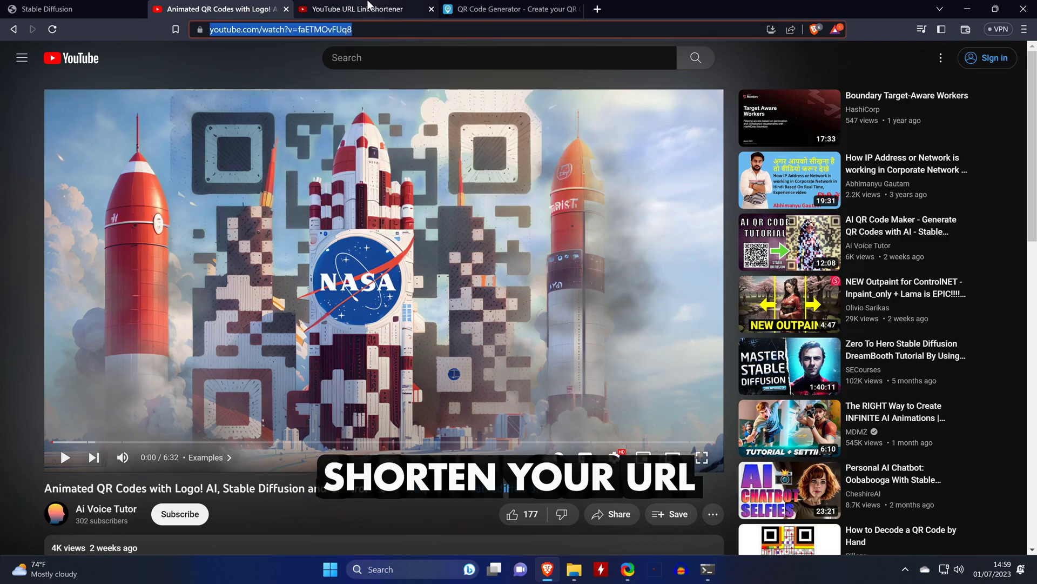
{"action": "left_click", "coordinate": [367, 9]}
{"action": "left_click", "coordinate": [406, 172]}
{"action": "right_click", "coordinate": [406, 173]}
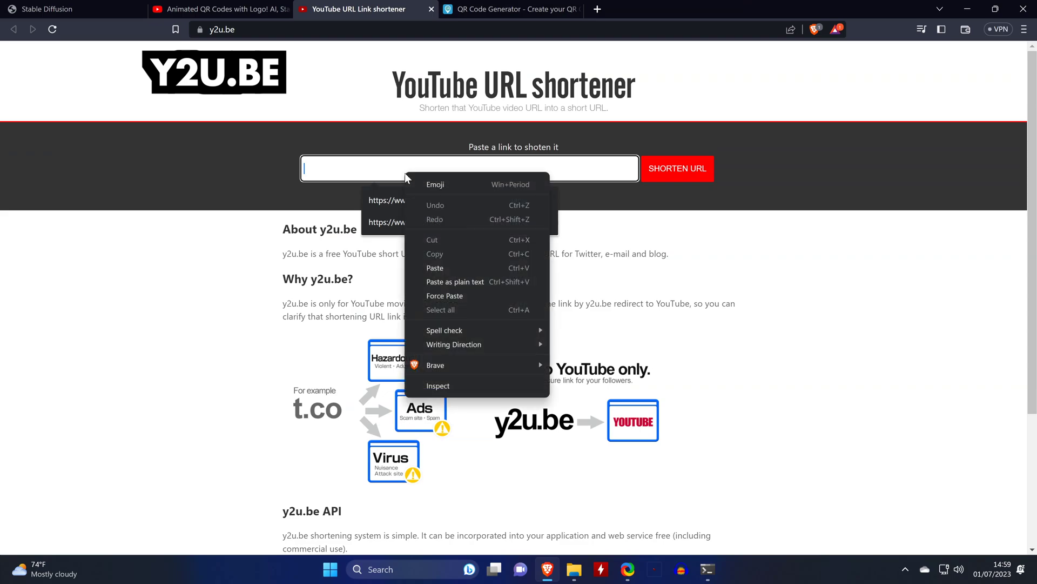
{"action": "left_click", "coordinate": [463, 267]}
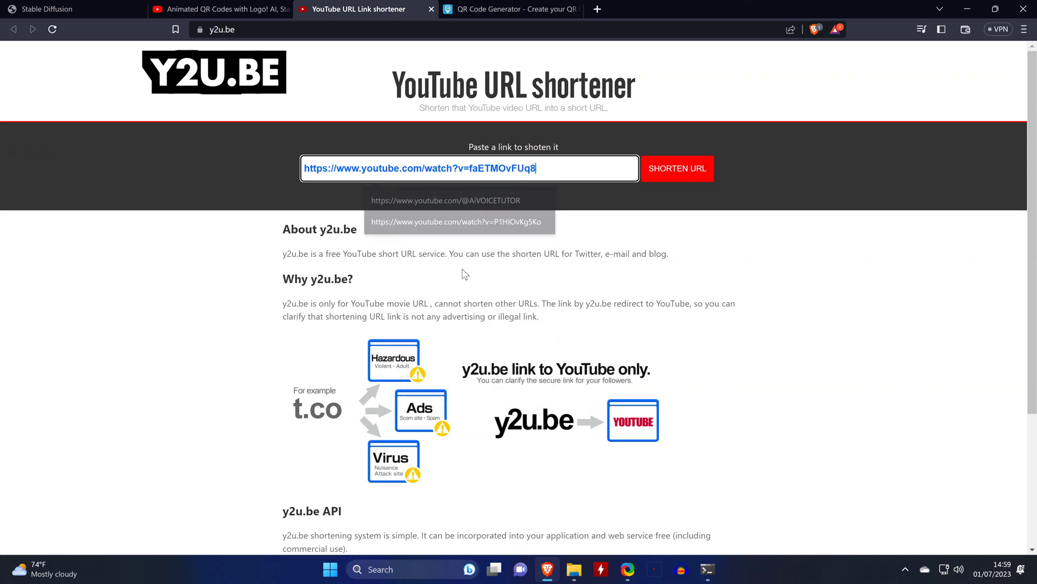
{"action": "left_click", "coordinate": [675, 168]}
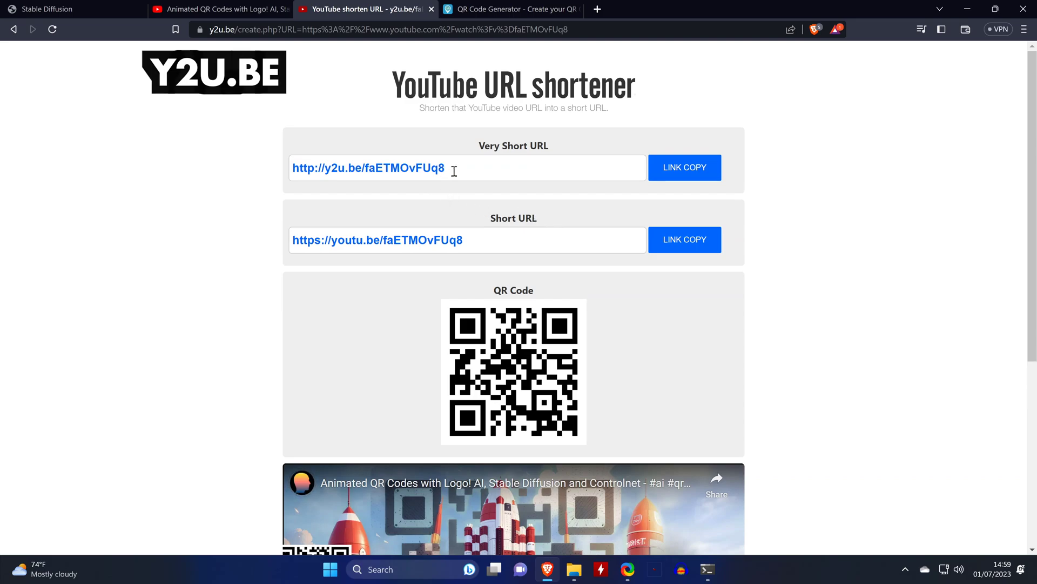
{"action": "left_click_drag", "start_coordinate": [454, 169], "coordinate": [292, 168]}
{"action": "right_click", "coordinate": [324, 168]}
{"action": "left_click", "coordinate": [373, 177]}
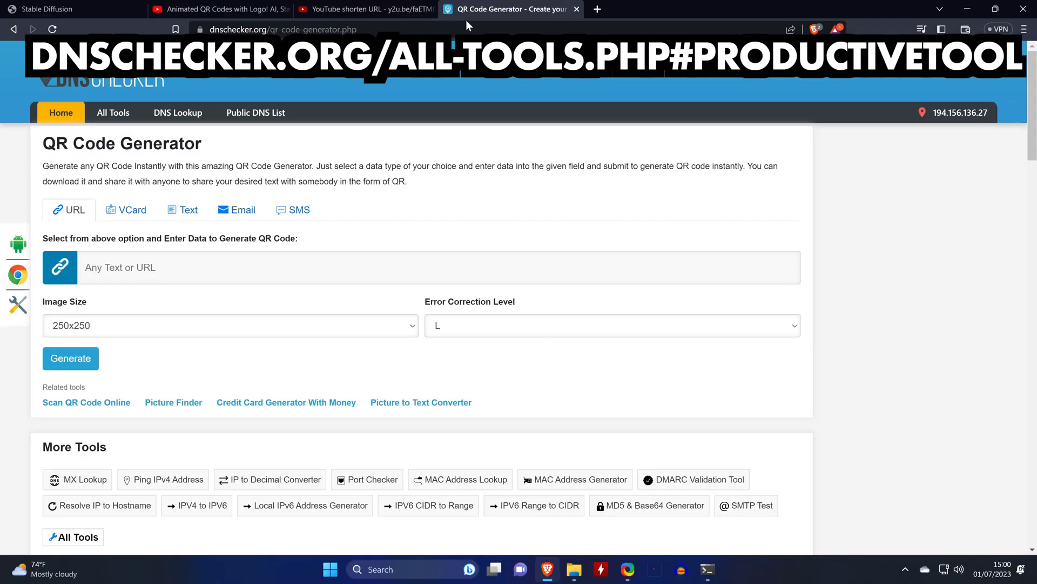
Generate a 500x500 QR code with error correction level H for the pasted y2u.be link.
{"action": "left_click", "coordinate": [162, 267]}
{"action": "right_click", "coordinate": [158, 267]}
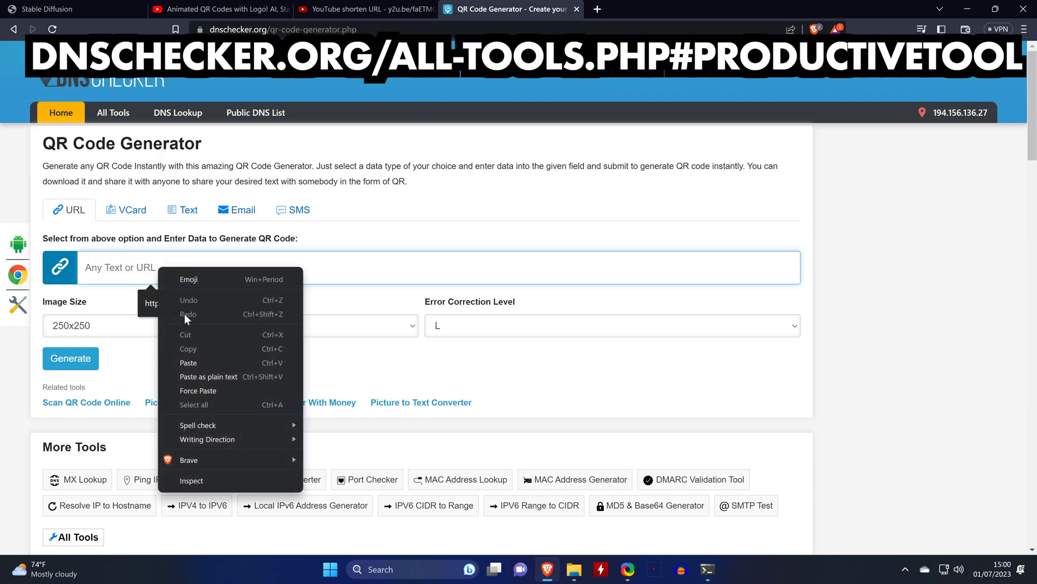
{"action": "left_click", "coordinate": [205, 362]}
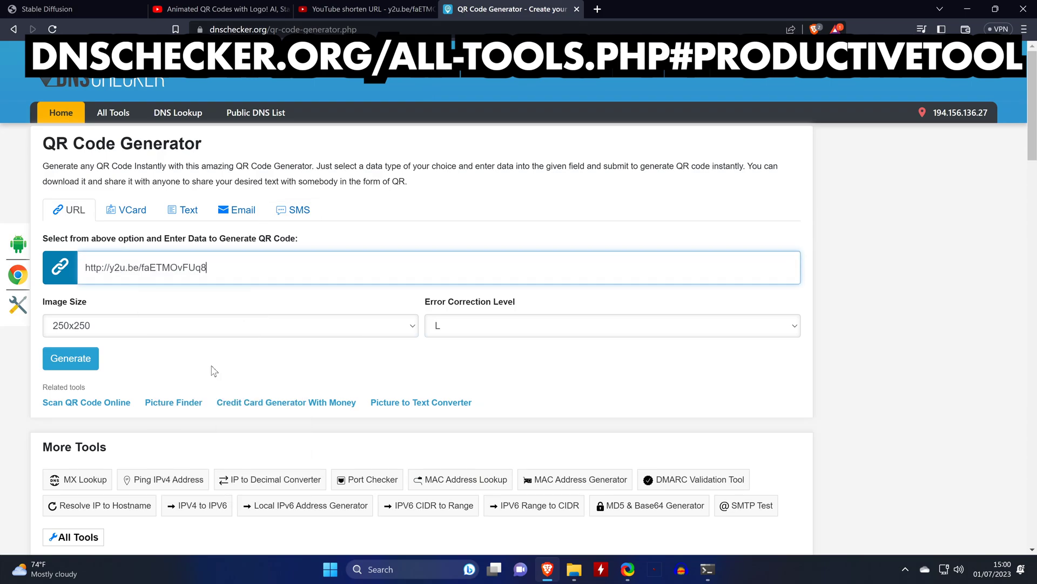
{"action": "left_click", "coordinate": [411, 326]}
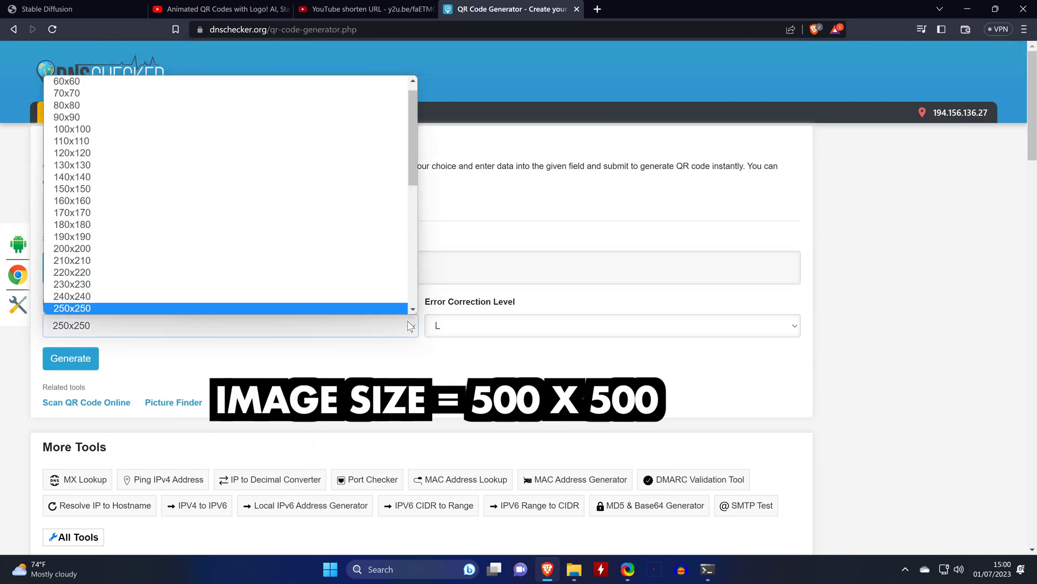
{"action": "scroll", "coordinate": [361, 252], "scroll_direction": "down", "scroll_amount": 5}
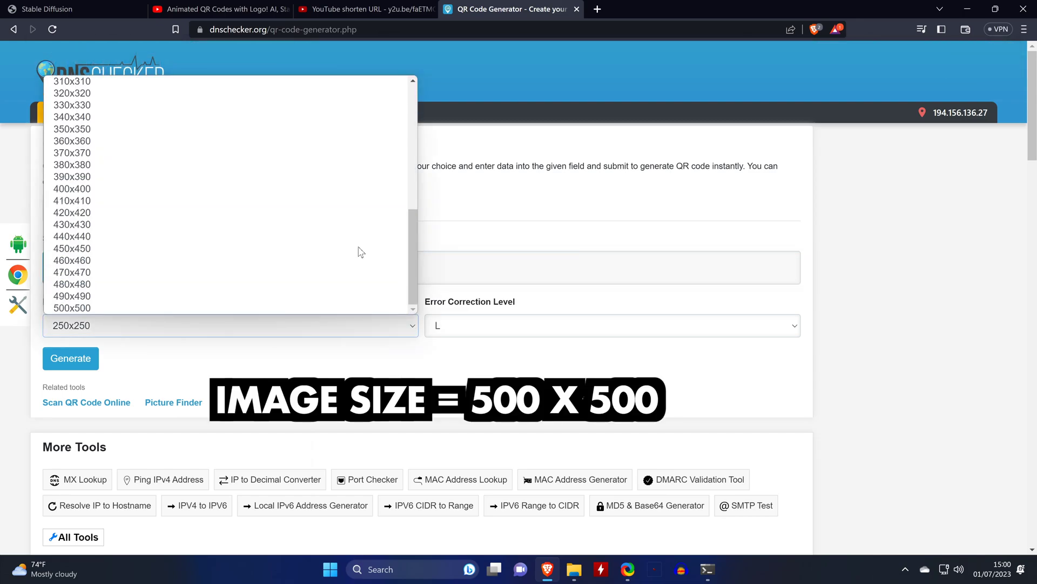
{"action": "left_click", "coordinate": [259, 307]}
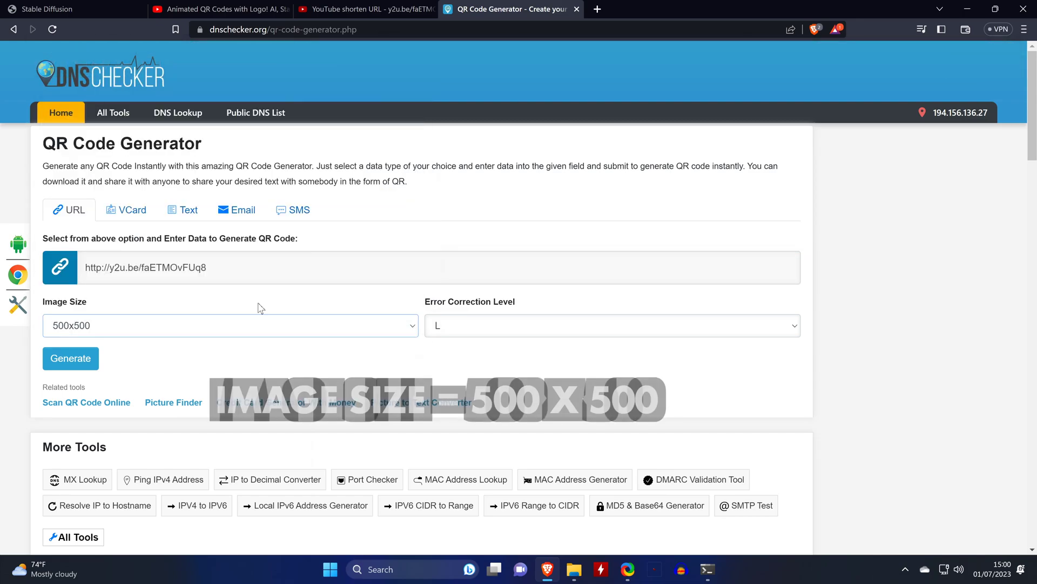
{"action": "left_click", "coordinate": [539, 332]}
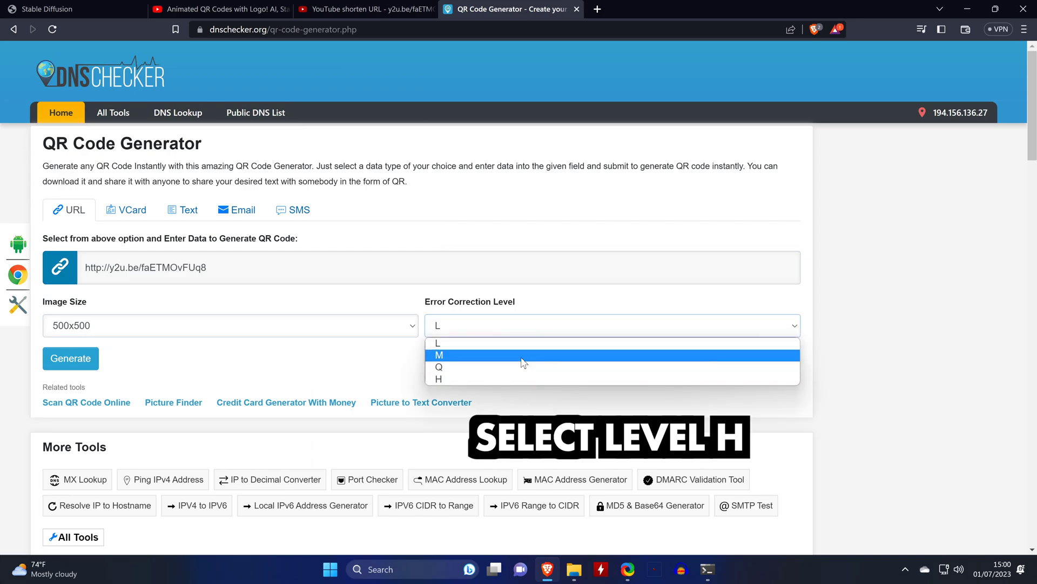
{"action": "left_click", "coordinate": [505, 383]}
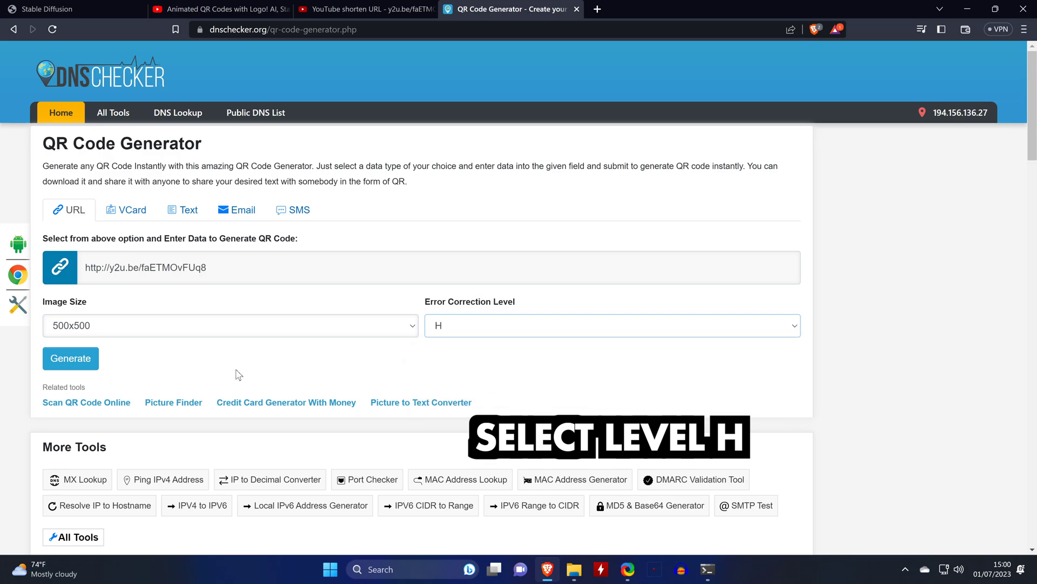
{"action": "left_click", "coordinate": [74, 372]}
{"action": "scroll", "coordinate": [36, 367], "scroll_direction": "down", "scroll_amount": 3}
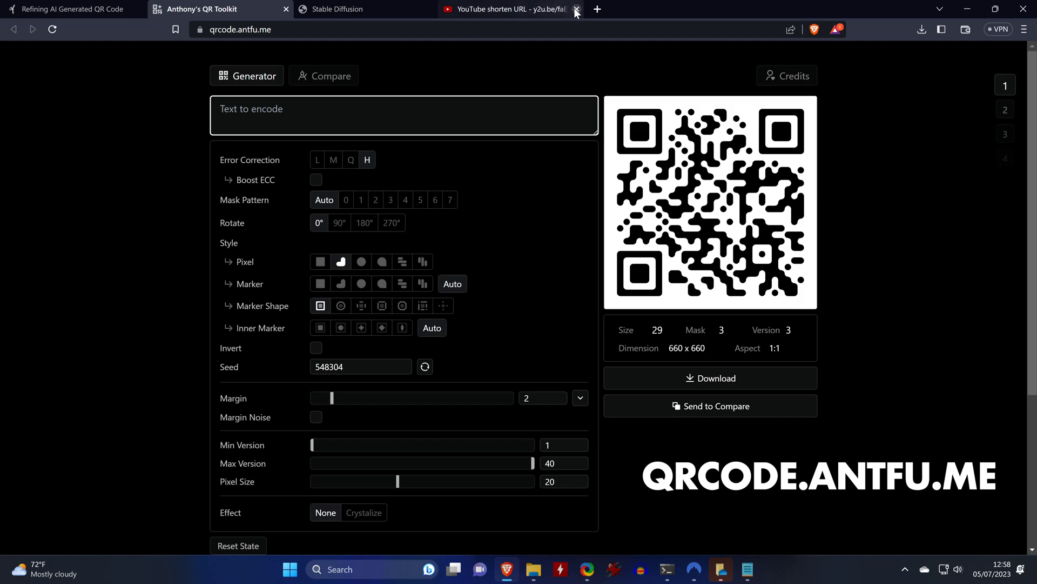
Paste the short link to encode, keep mask pattern automatic, rotate 180° and use column pixels.
{"action": "right_click", "coordinate": [347, 122]}
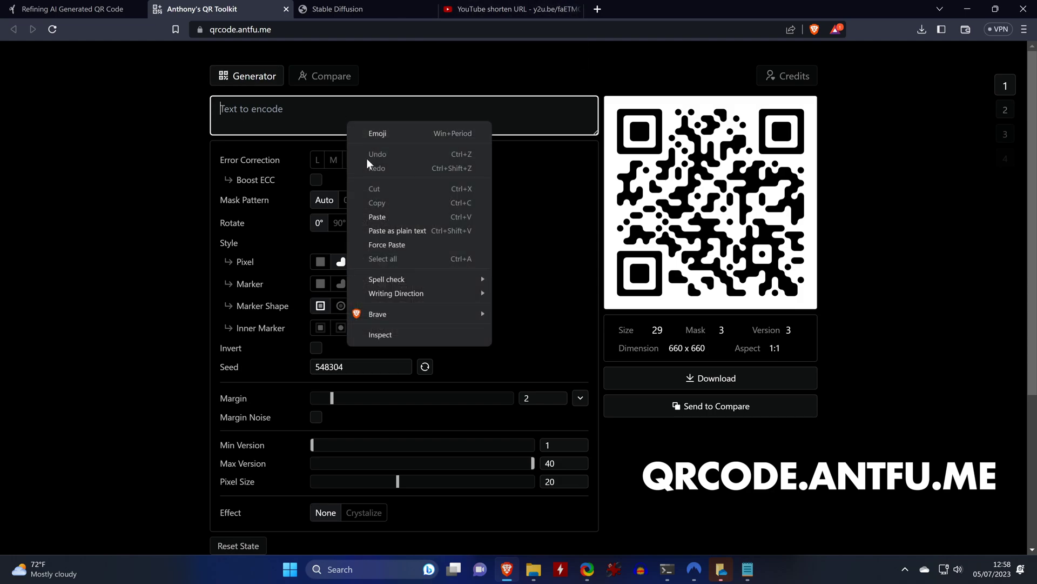
{"action": "left_click", "coordinate": [399, 215]}
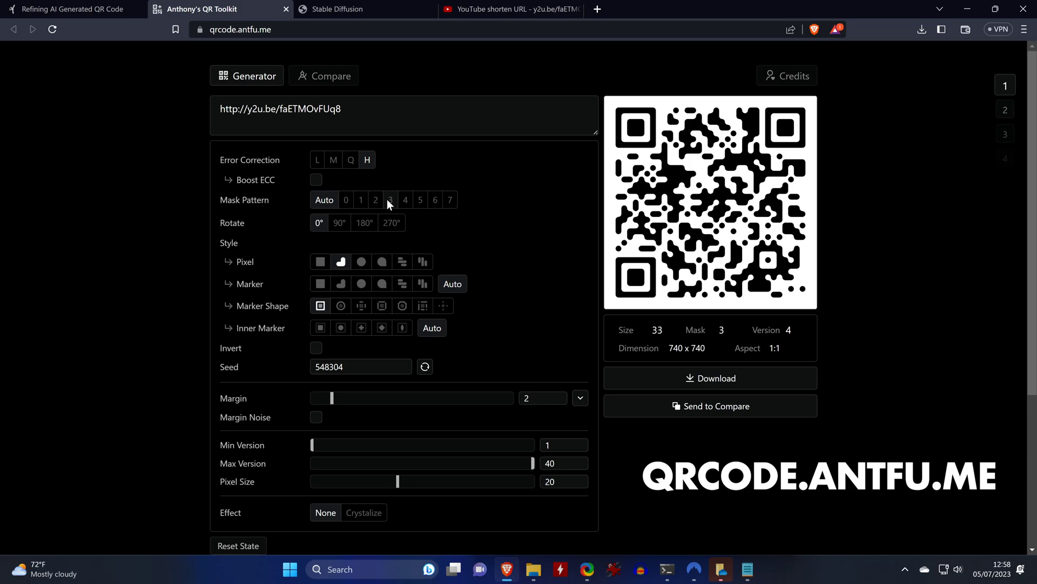
{"action": "left_click", "coordinate": [388, 199]}
{"action": "left_click", "coordinate": [324, 199]}
{"action": "left_click", "coordinate": [339, 223]}
{"action": "left_click", "coordinate": [365, 223]}
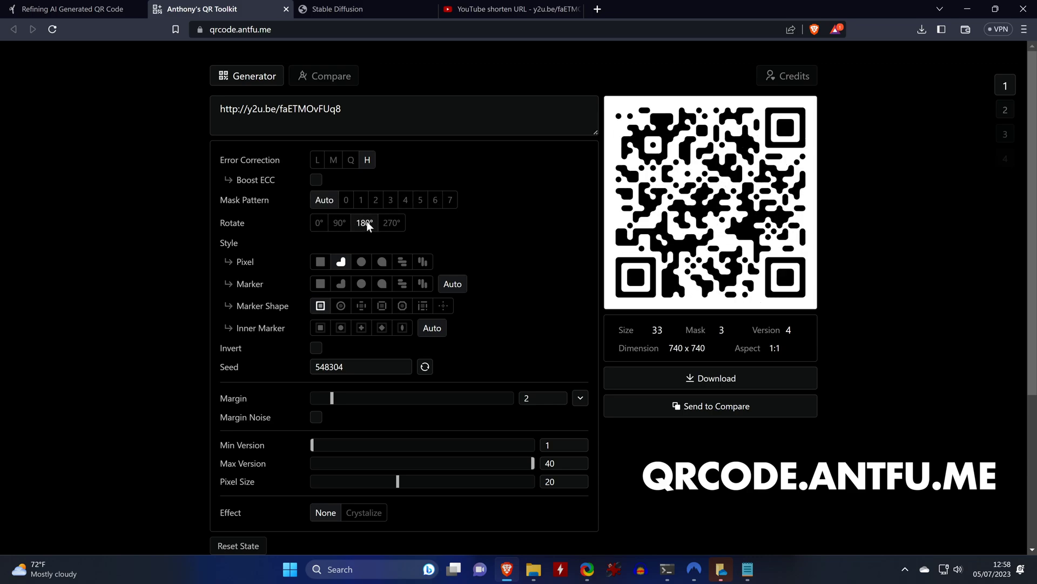
{"action": "left_click", "coordinate": [362, 263]}
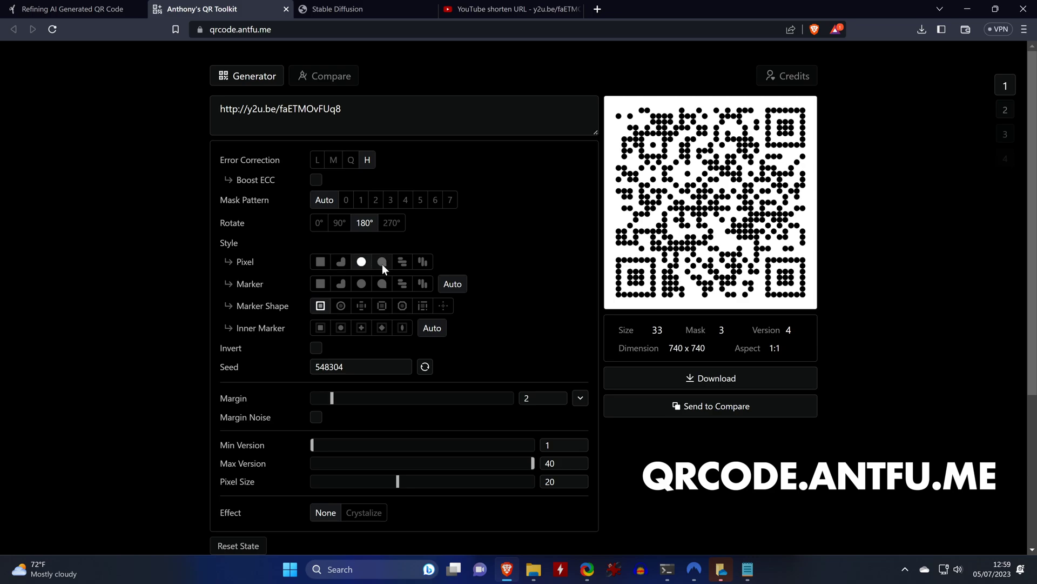
{"action": "left_click", "coordinate": [381, 262]}
{"action": "left_click", "coordinate": [422, 262]}
Give the QR code octagon corner markers with diamond centres, keeping it dark-on-white.
{"action": "left_click", "coordinate": [381, 283]}
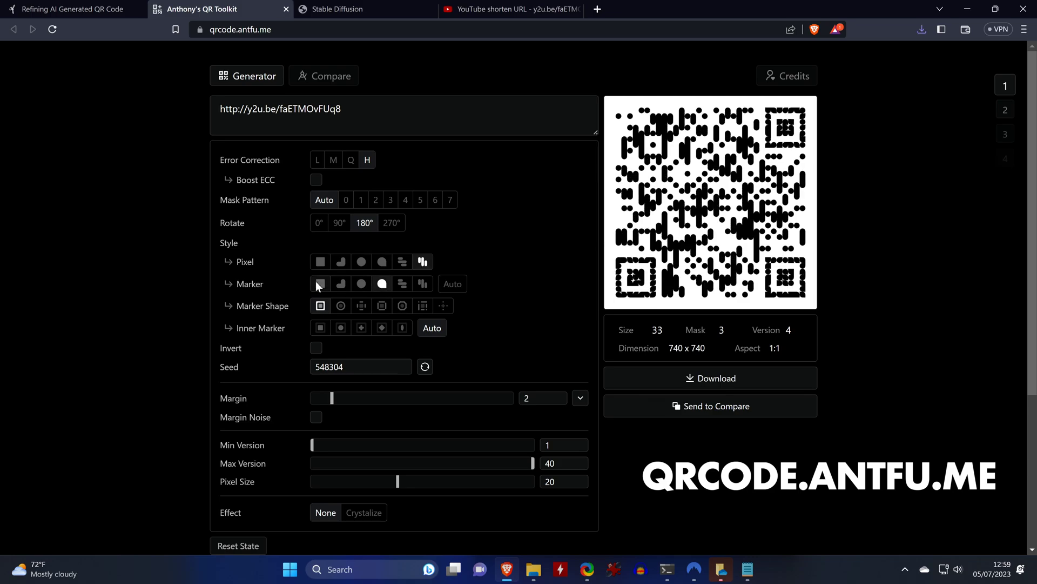
{"action": "left_click", "coordinate": [453, 283]}
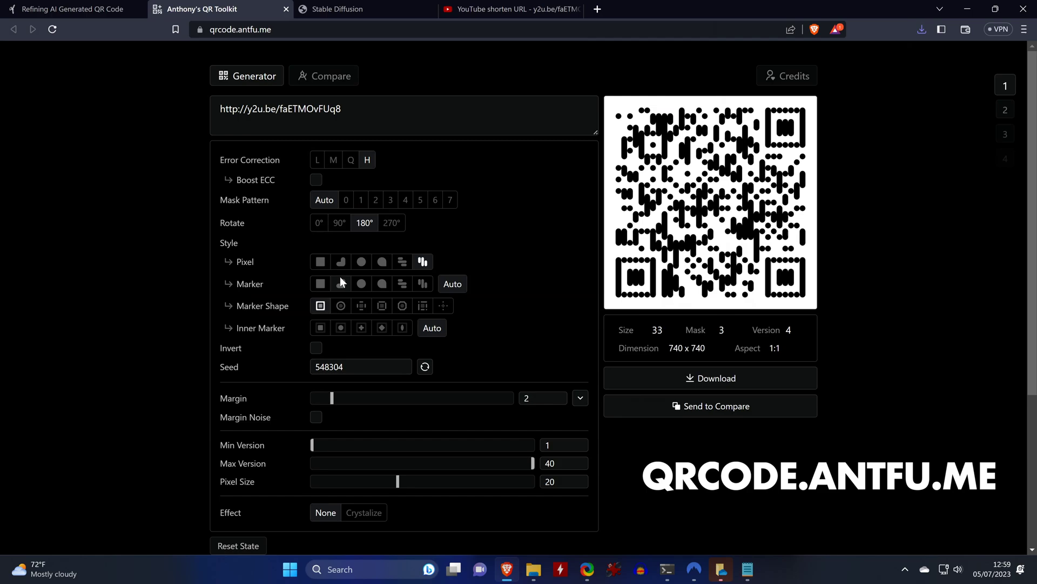
{"action": "left_click", "coordinate": [362, 283]}
{"action": "left_click", "coordinate": [382, 305]}
{"action": "left_click", "coordinate": [403, 305]}
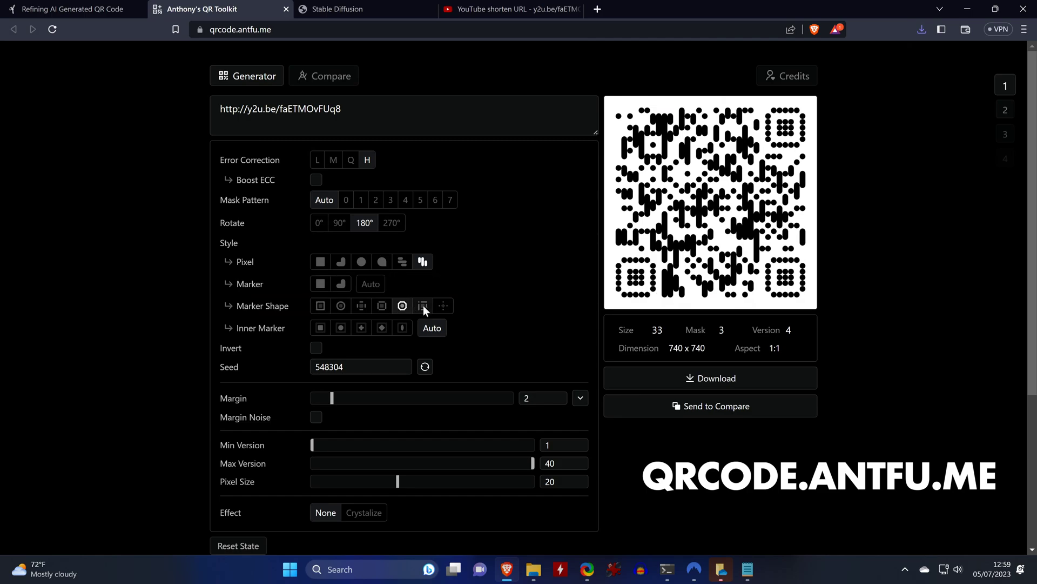
{"action": "left_click", "coordinate": [341, 328]}
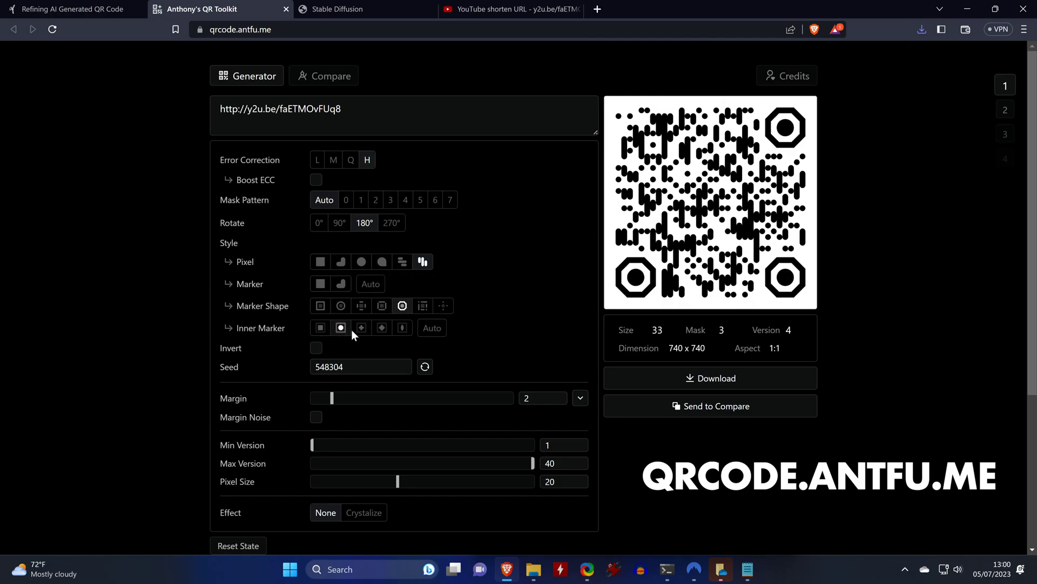
{"action": "left_click", "coordinate": [387, 328]}
{"action": "left_click", "coordinate": [317, 348]}
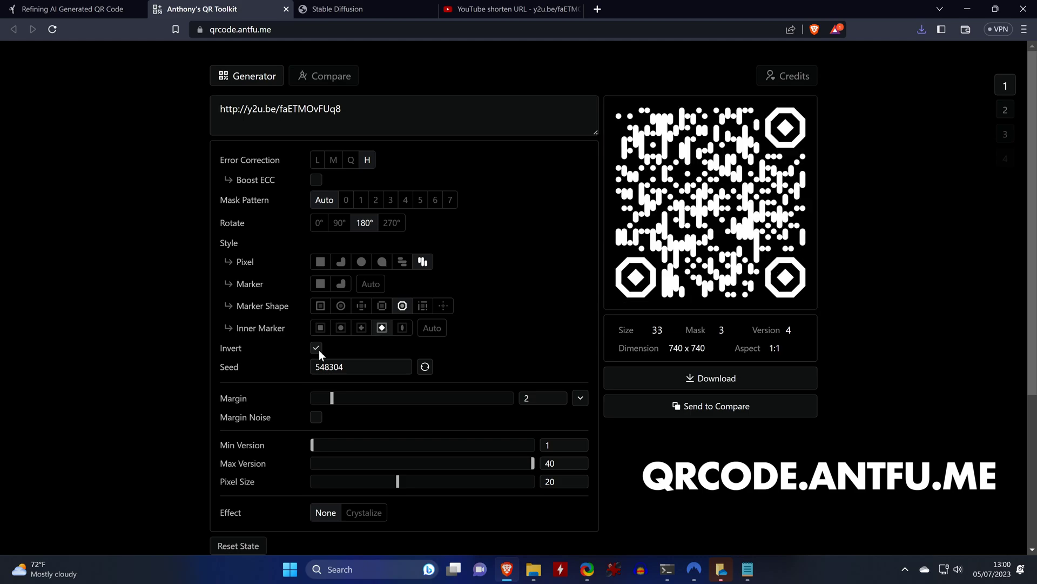
{"action": "left_click", "coordinate": [317, 348]}
Set the QR code's margin to 9.
{"action": "scroll", "coordinate": [471, 290], "scroll_direction": "down", "scroll_amount": 2}
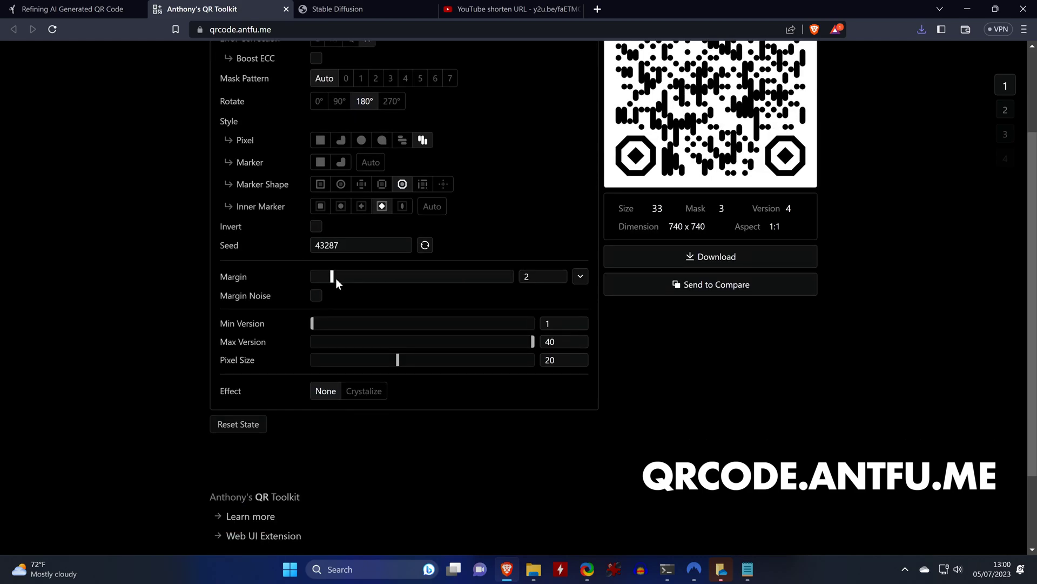
{"action": "left_click_drag", "start_coordinate": [335, 278], "coordinate": [512, 281]}
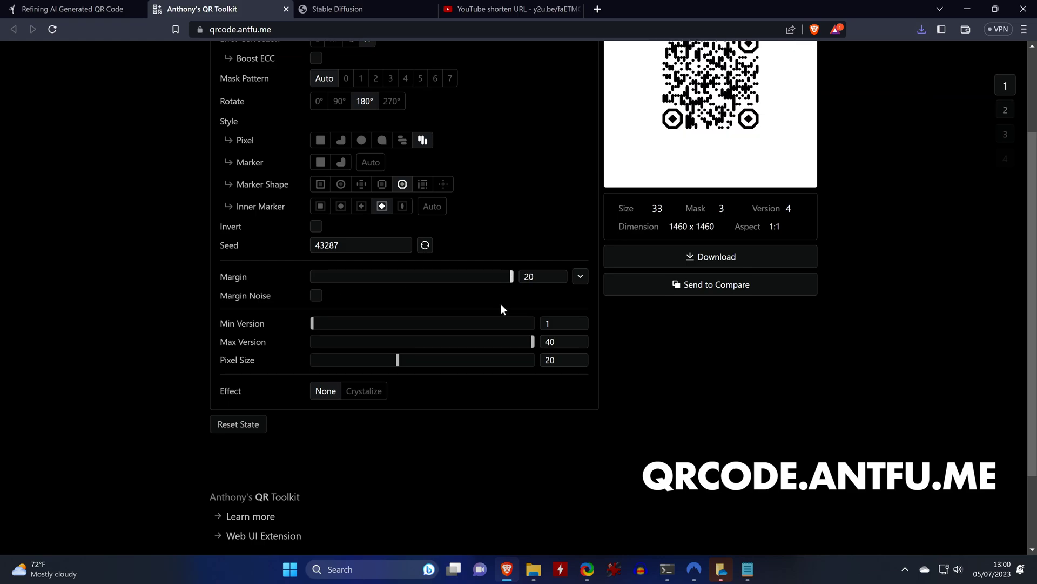
{"action": "scroll", "coordinate": [499, 306], "scroll_direction": "up", "scroll_amount": 2}
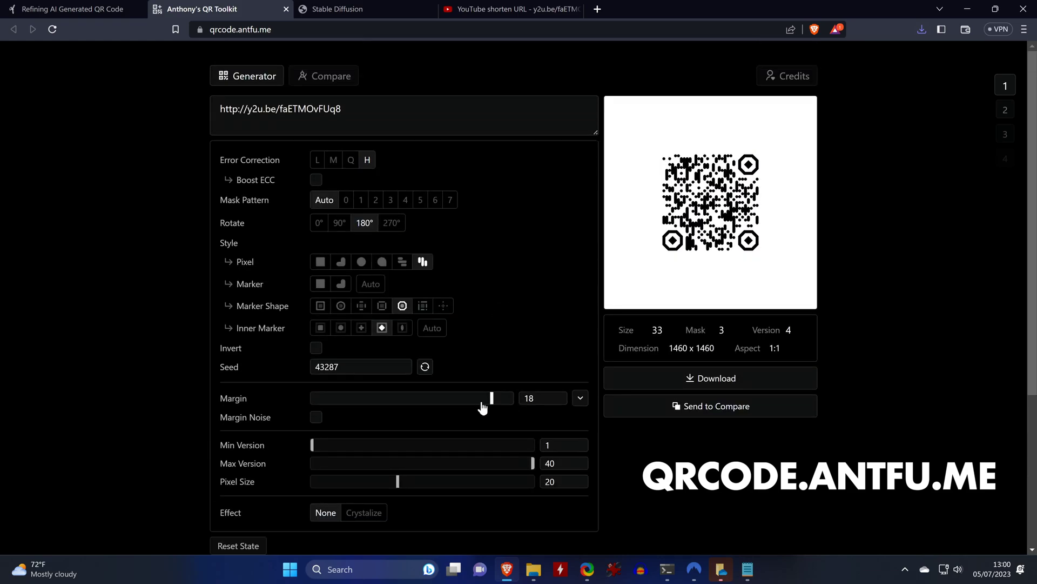
{"action": "left_click_drag", "start_coordinate": [482, 406], "coordinate": [333, 407]}
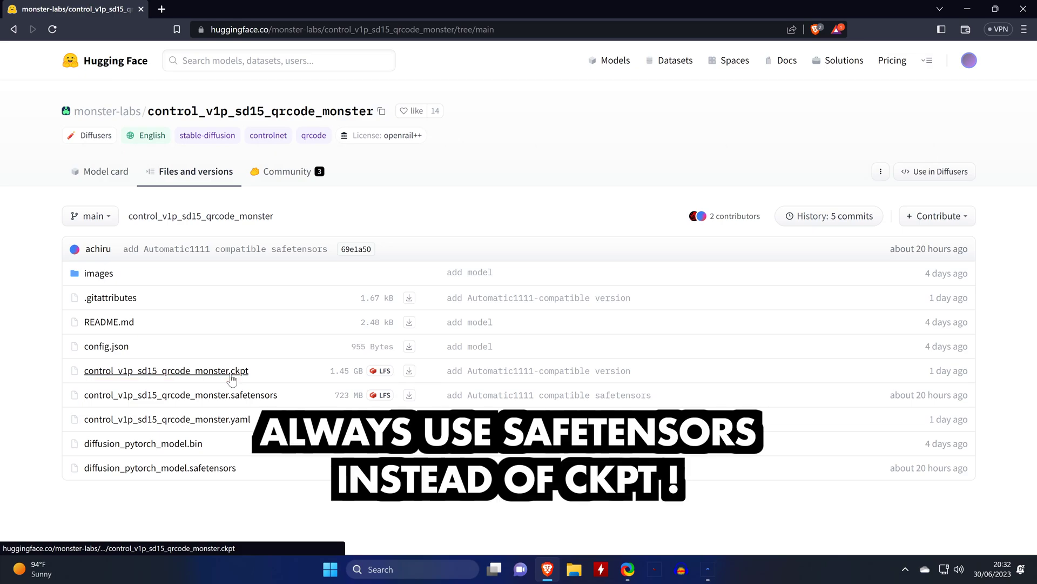
Download the qrcode_monster .ckpt into D:/stable-diffusion-webui/models/ControlNet.
{"action": "left_click", "coordinate": [231, 372]}
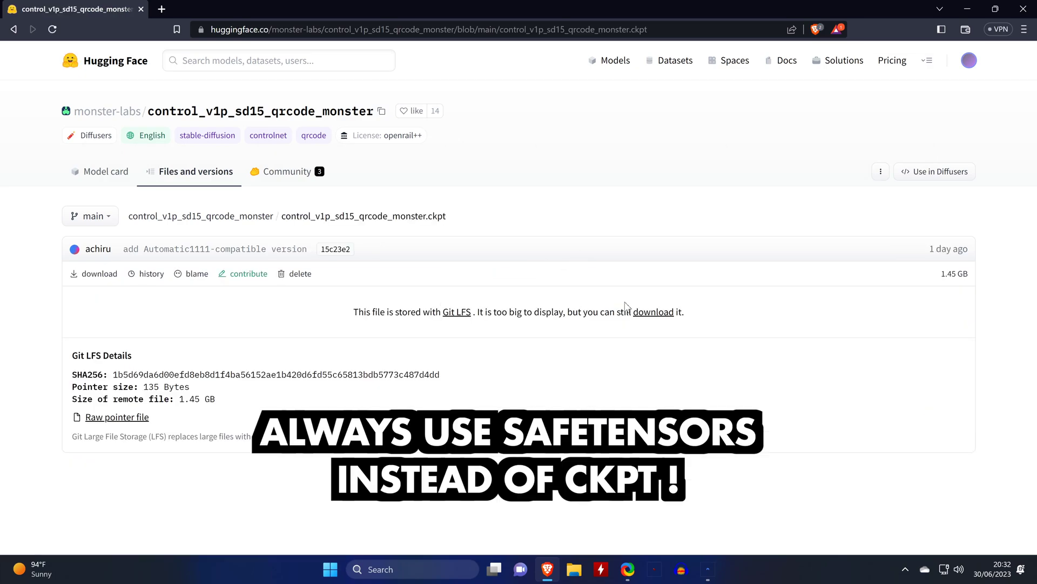
{"action": "left_click", "coordinate": [645, 313]}
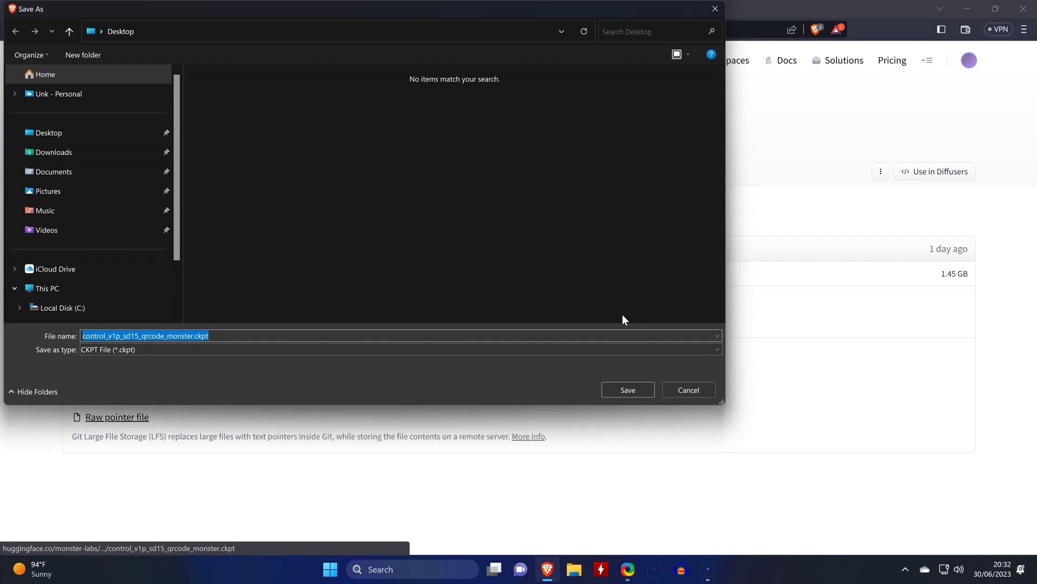
{"action": "scroll", "coordinate": [138, 248], "scroll_direction": "down", "scroll_amount": 2}
{"action": "left_click", "coordinate": [27, 256]}
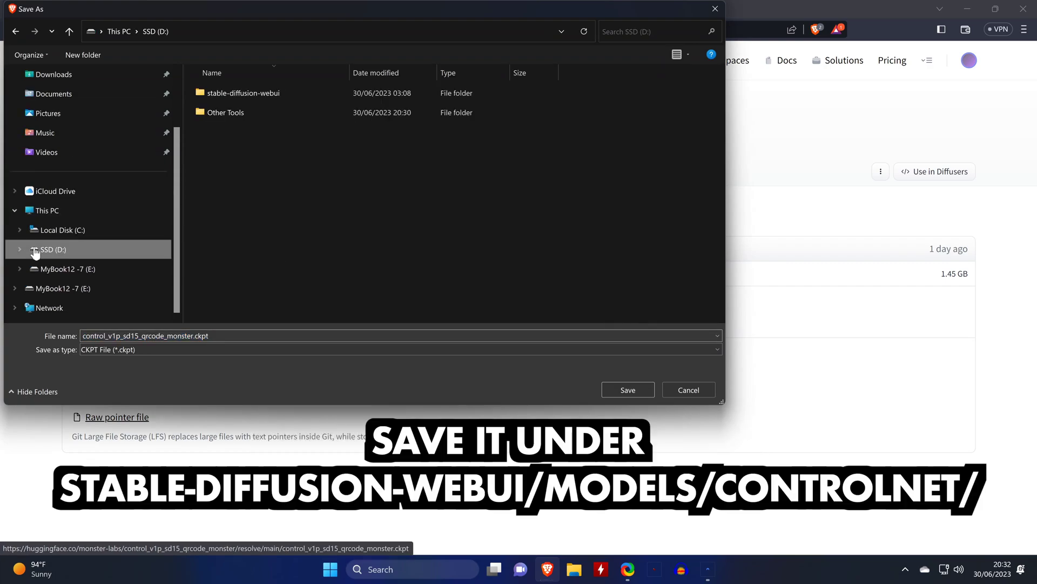
{"action": "double_click", "coordinate": [281, 95]}
{"action": "scroll", "coordinate": [262, 194], "scroll_direction": "down", "scroll_amount": 2}
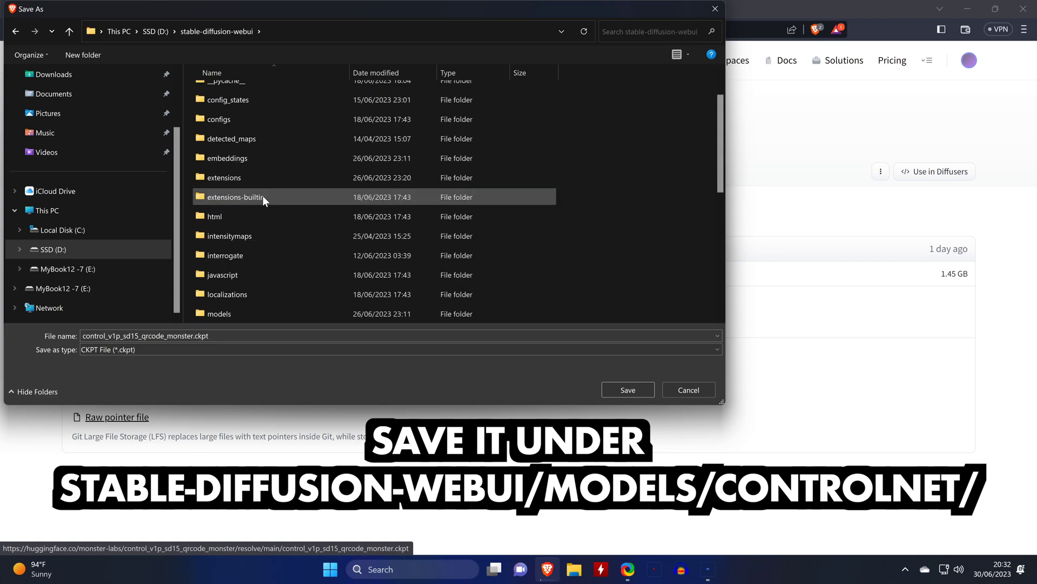
{"action": "left_click", "coordinate": [243, 254]}
{"action": "double_click", "coordinate": [242, 254]}
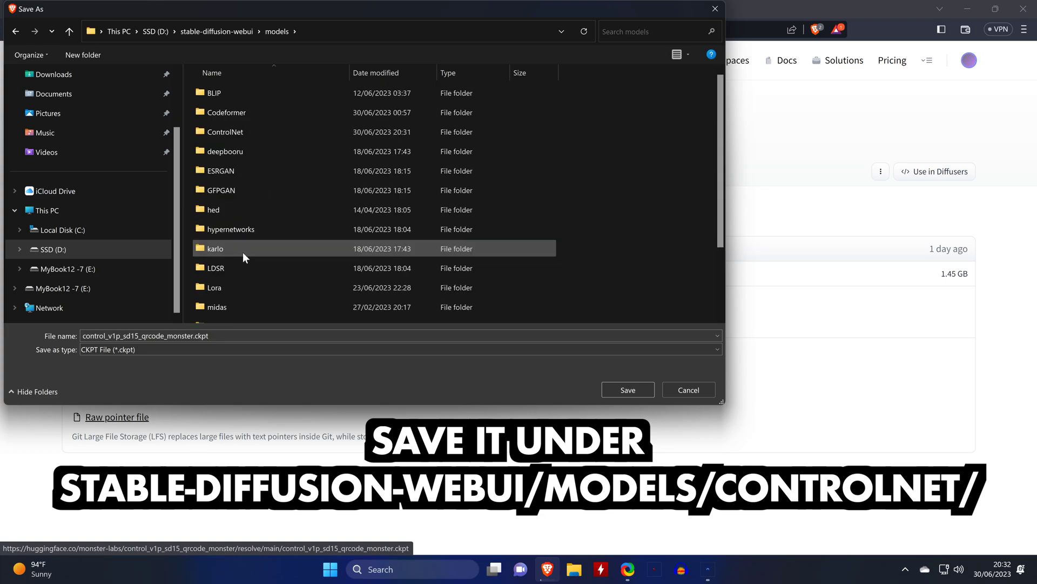
{"action": "double_click", "coordinate": [242, 127]}
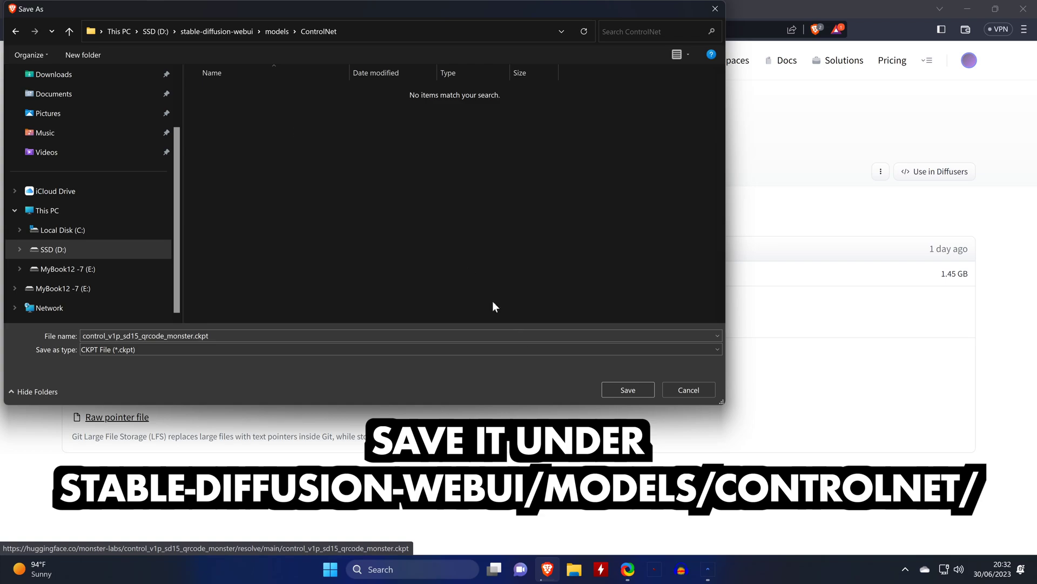
{"action": "left_click", "coordinate": [625, 388]}
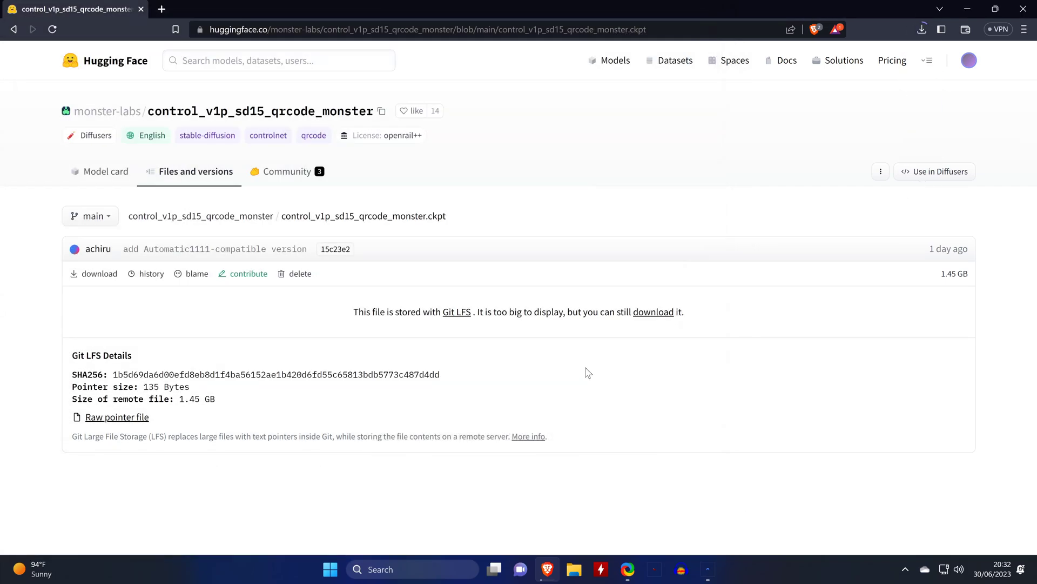
Download the matching .yaml config into the same ControlNet folder.
{"action": "key", "text": "alt+Left"}
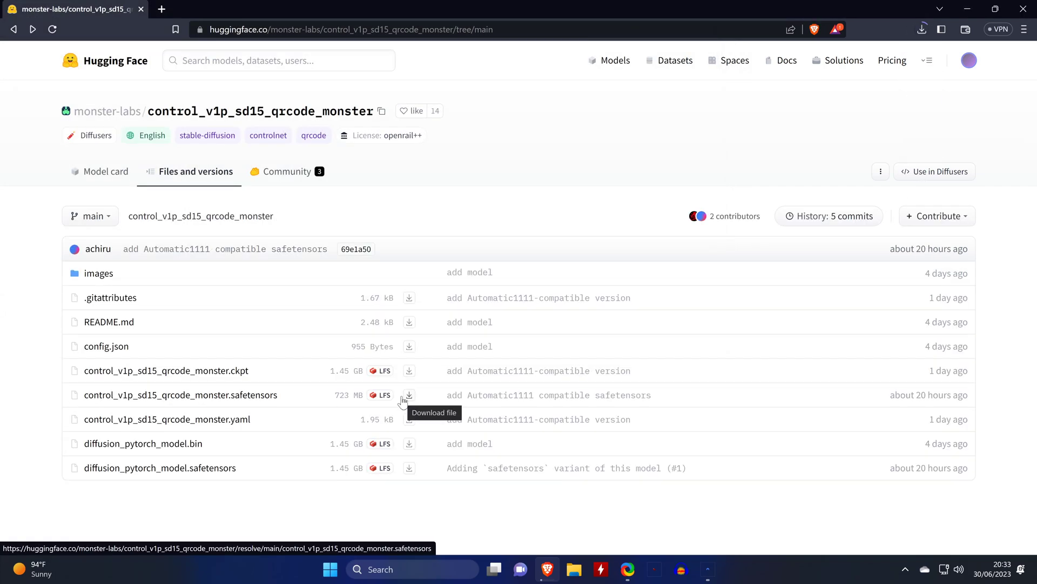
{"action": "left_click", "coordinate": [409, 419]}
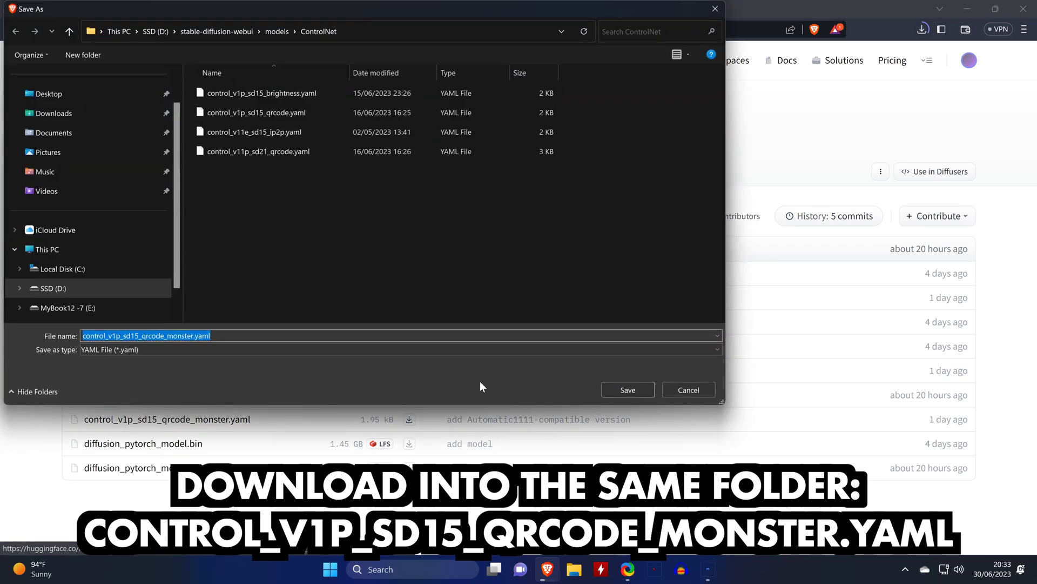
{"action": "left_click", "coordinate": [611, 385]}
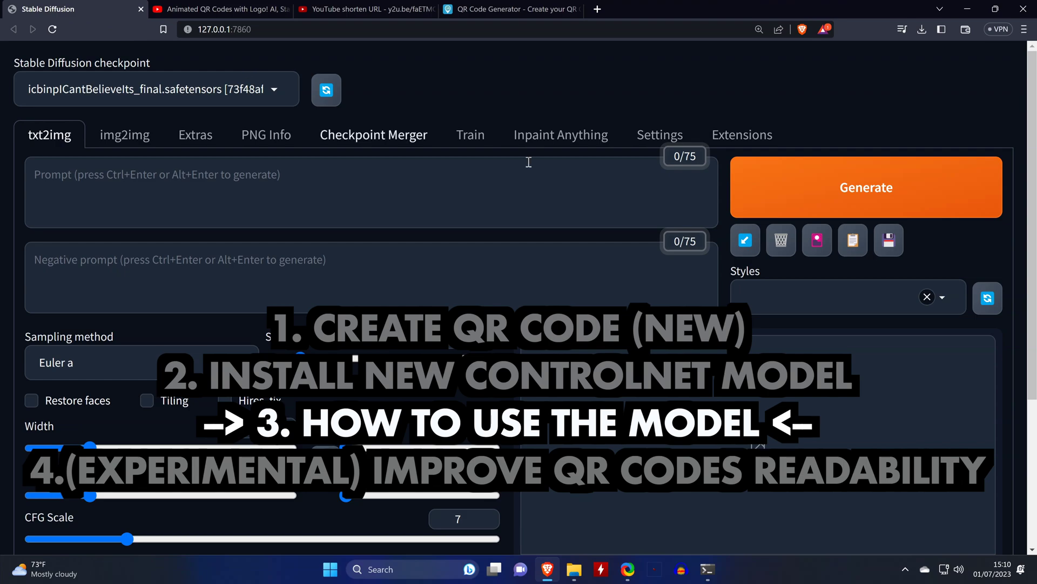
Load the last generation's prompts with DPM++ 2M Karras, 27 steps and Hires. fix 512x512→1024x1024.
{"action": "left_click", "coordinate": [745, 242]}
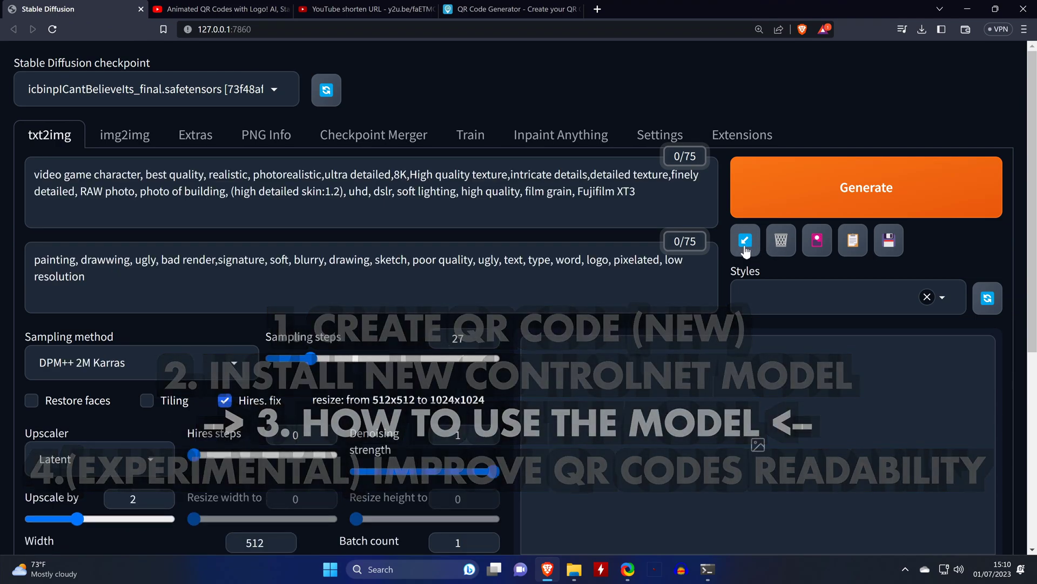
{"action": "scroll", "coordinate": [545, 236], "scroll_direction": "down", "scroll_amount": 3}
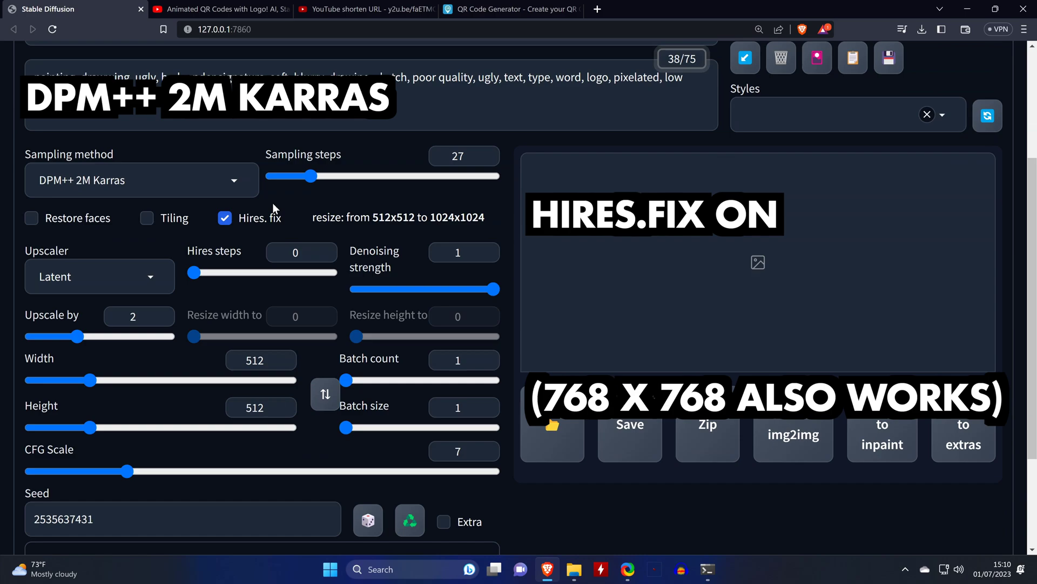
{"action": "scroll", "coordinate": [274, 208], "scroll_direction": "down", "scroll_amount": 3}
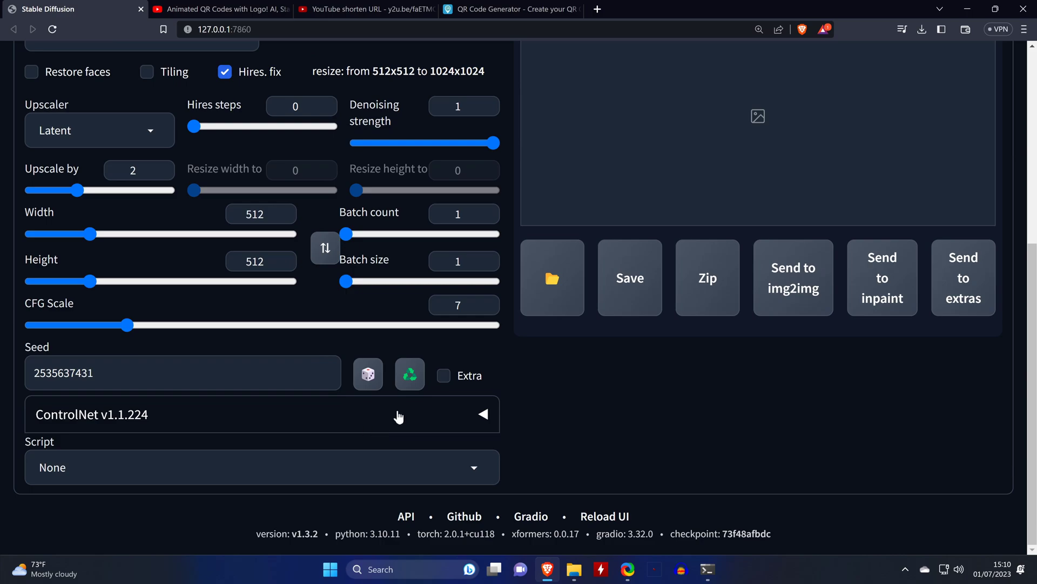
Load qr.png into the ControlNet image slot and enable ControlNet.
{"action": "left_click", "coordinate": [398, 418]}
{"action": "scroll", "coordinate": [398, 419], "scroll_direction": "down", "scroll_amount": 7}
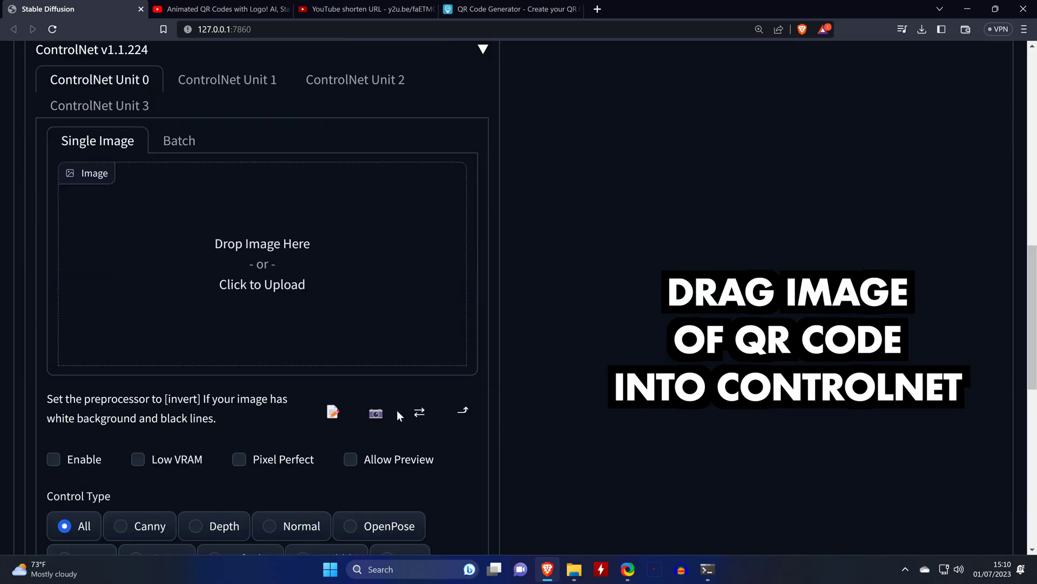
{"action": "key", "text": "super+Down"}
{"action": "left_click_drag", "start_coordinate": [23, 76], "coordinate": [234, 424]}
{"action": "double_click", "coordinate": [778, 35]}
{"action": "scroll", "coordinate": [638, 180], "scroll_direction": "down", "scroll_amount": 5}
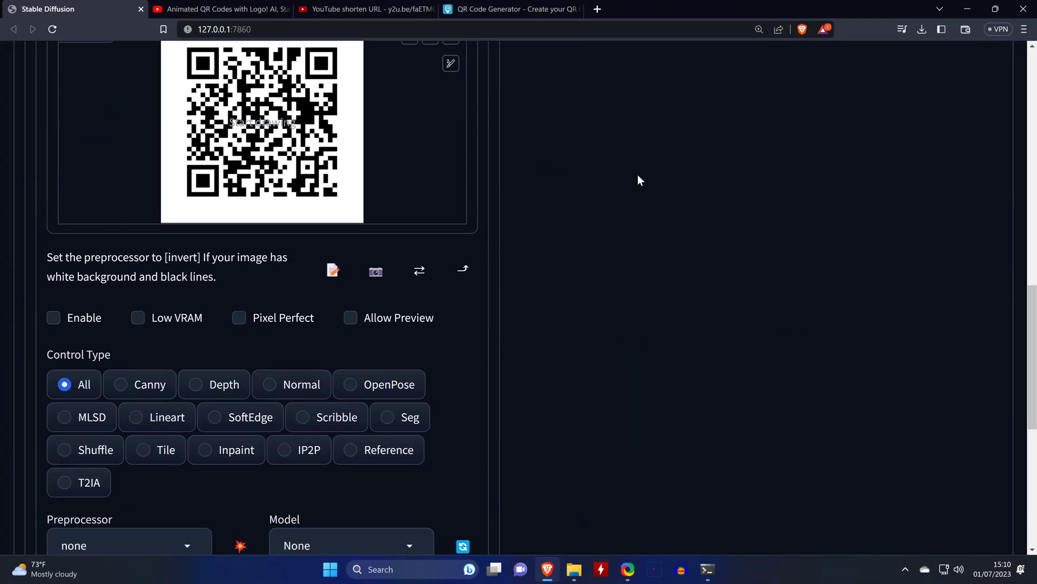
{"action": "left_click", "coordinate": [75, 161]}
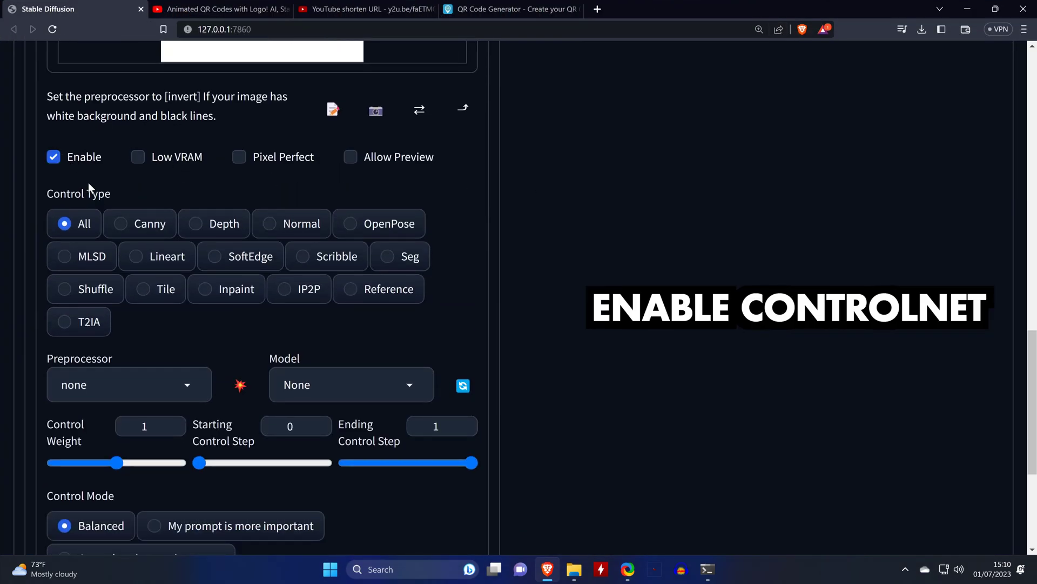
Use the invert preprocessor and qrcode_monster model with weight 1.25 and ending step 0.75.
{"action": "left_click", "coordinate": [176, 385]}
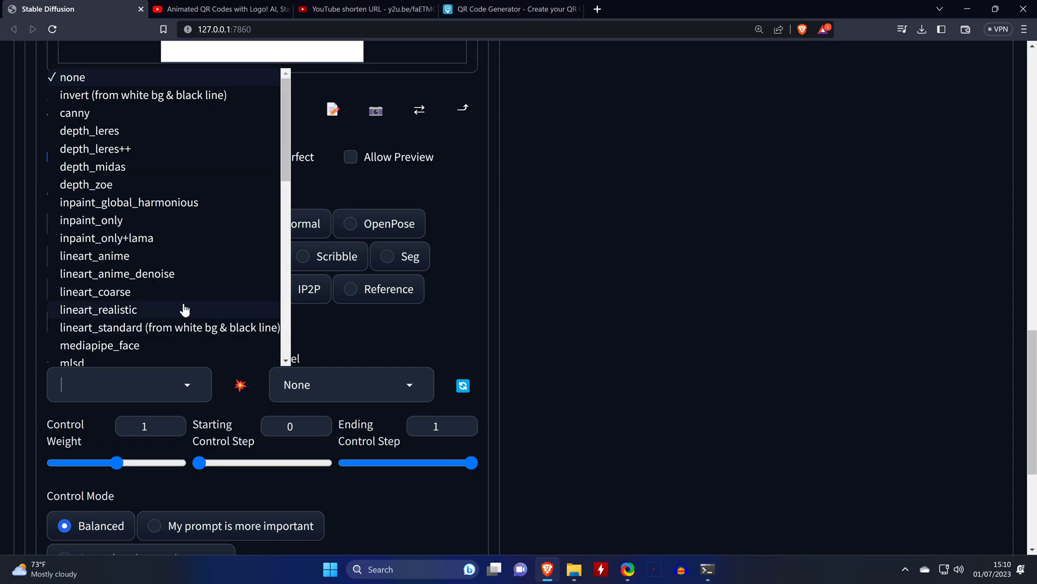
{"action": "left_click", "coordinate": [185, 96]}
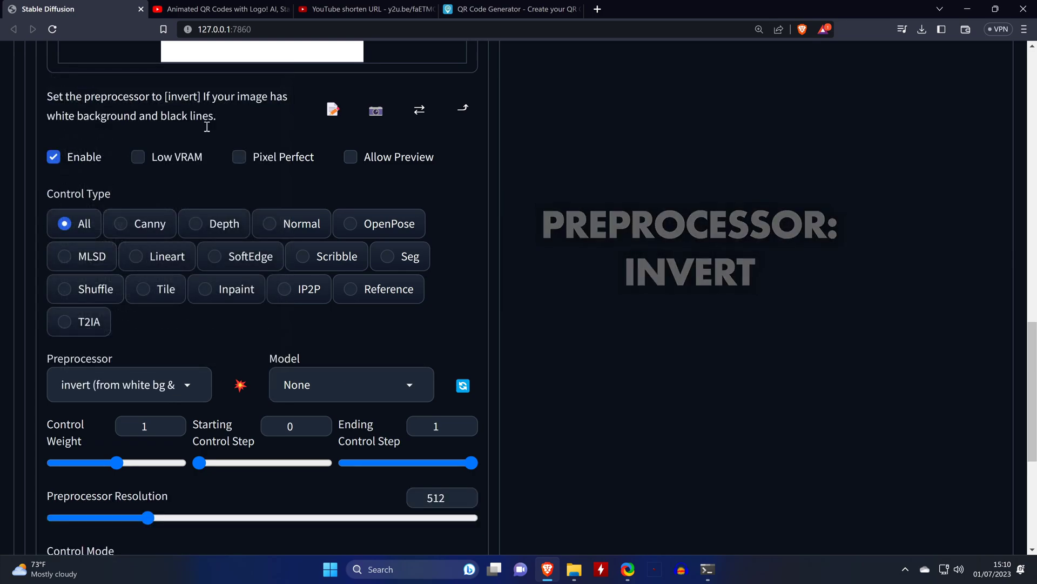
{"action": "left_click", "coordinate": [424, 386]}
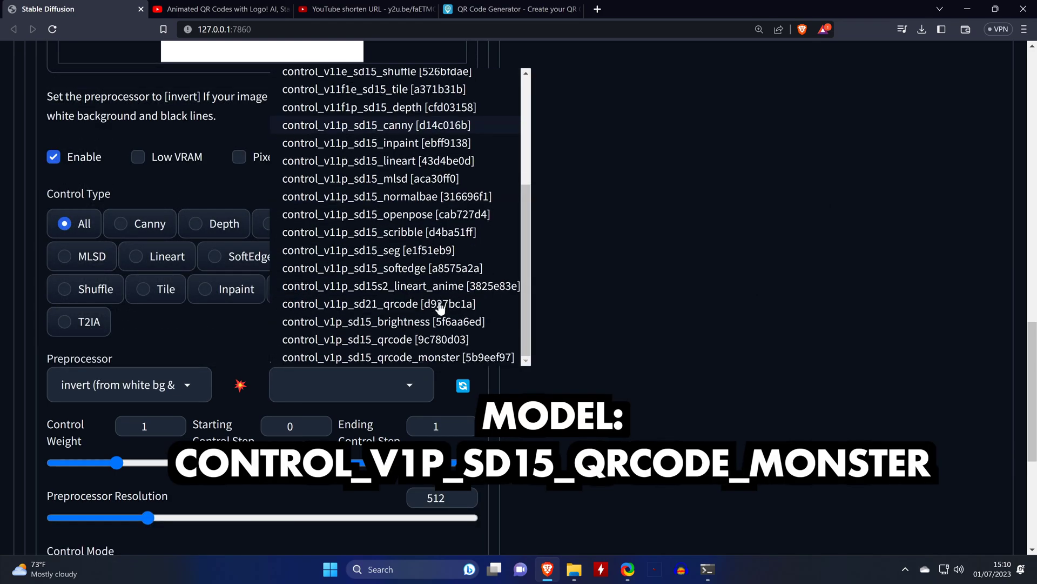
{"action": "left_click", "coordinate": [390, 357]}
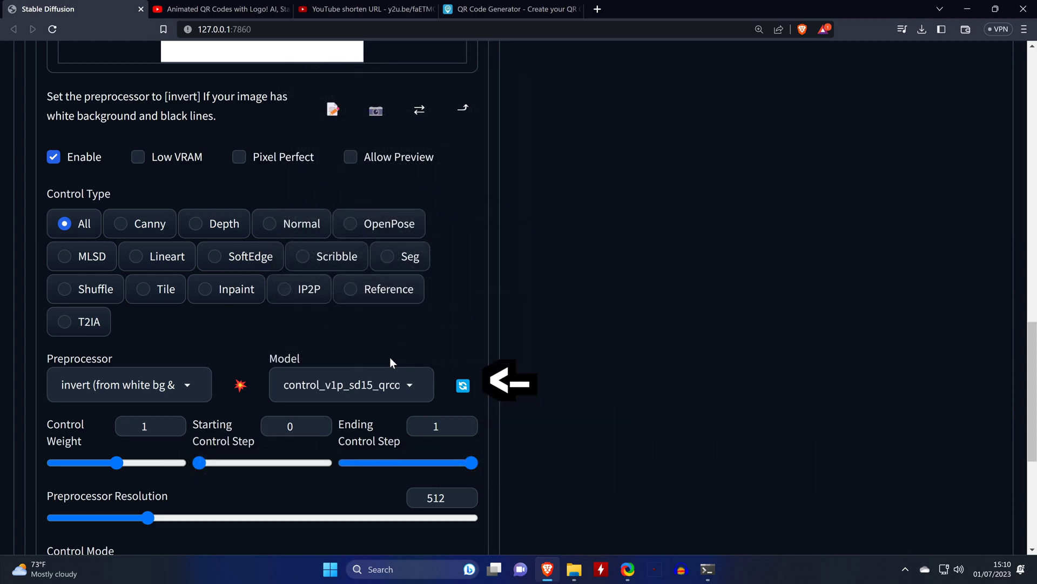
{"action": "scroll", "coordinate": [387, 358], "scroll_direction": "down", "scroll_amount": 2}
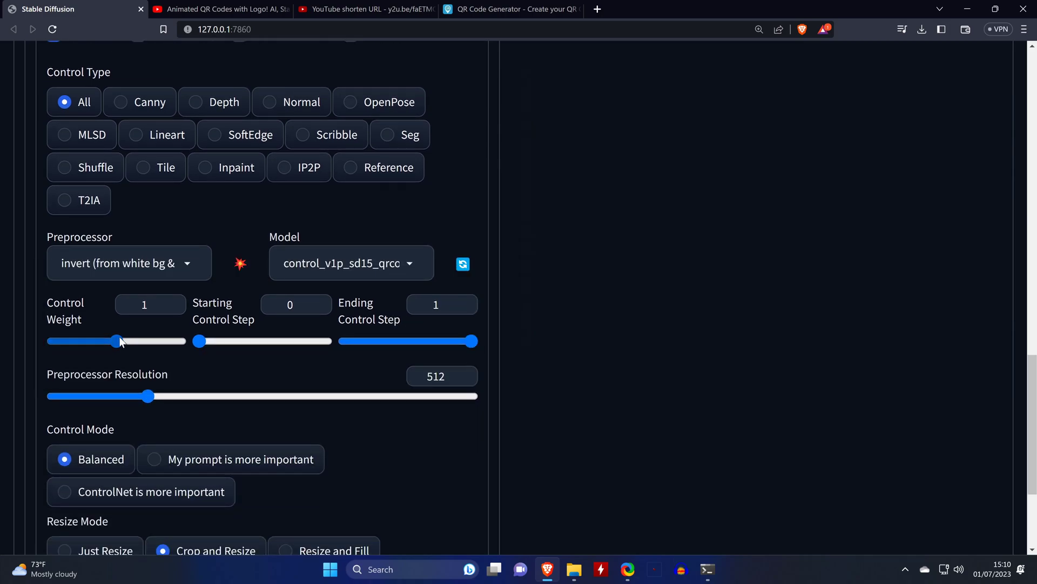
{"action": "left_click_drag", "start_coordinate": [118, 340], "coordinate": [134, 342]}
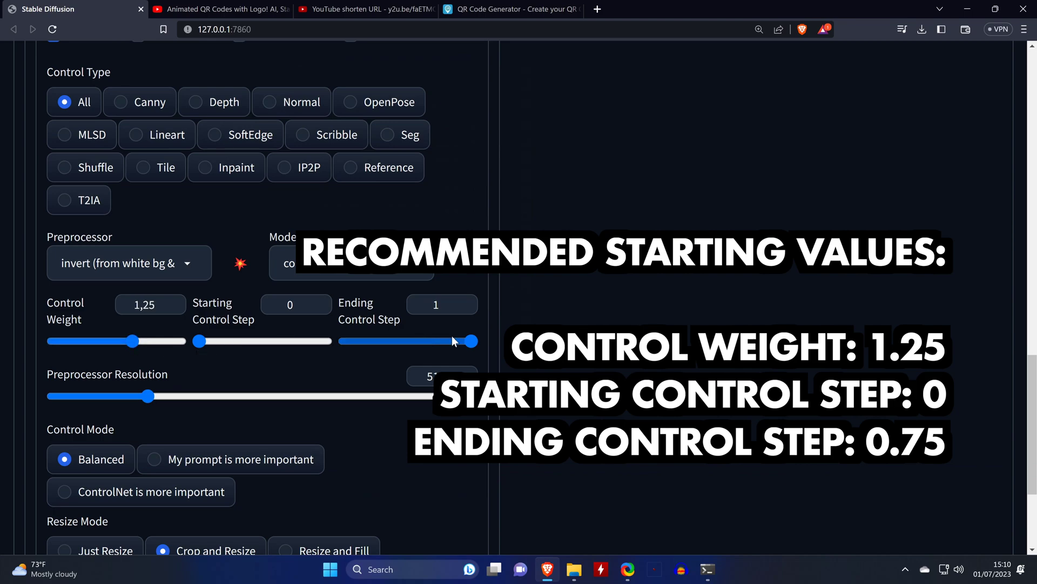
{"action": "left_click_drag", "start_coordinate": [471, 341], "coordinate": [440, 346]}
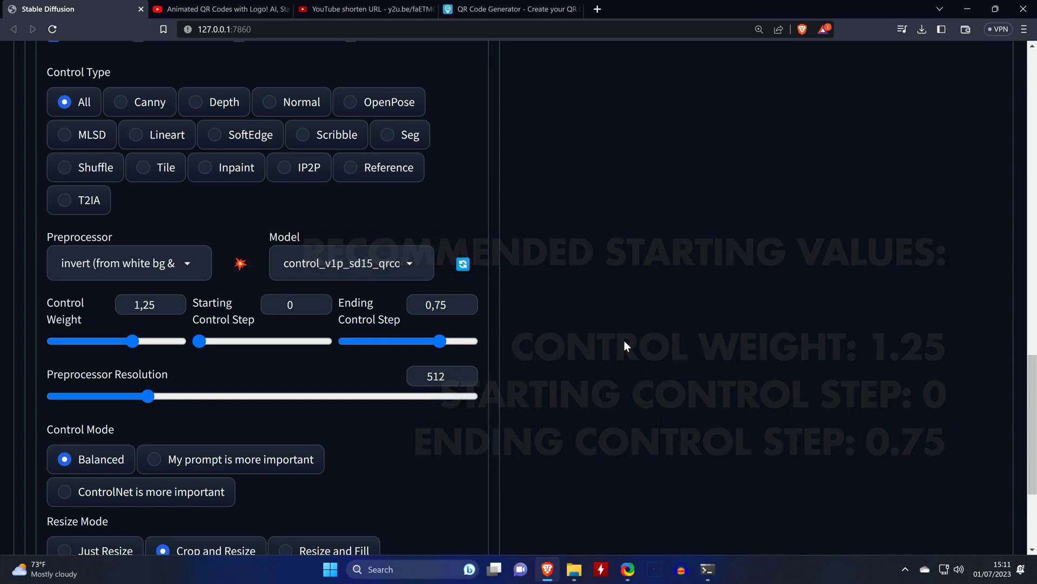
Generate a test image, inspect it full size, then raise the batch size.
{"action": "scroll", "coordinate": [624, 340], "scroll_direction": "up", "scroll_amount": 12}
{"action": "scroll", "coordinate": [624, 346], "scroll_direction": "up", "scroll_amount": 6}
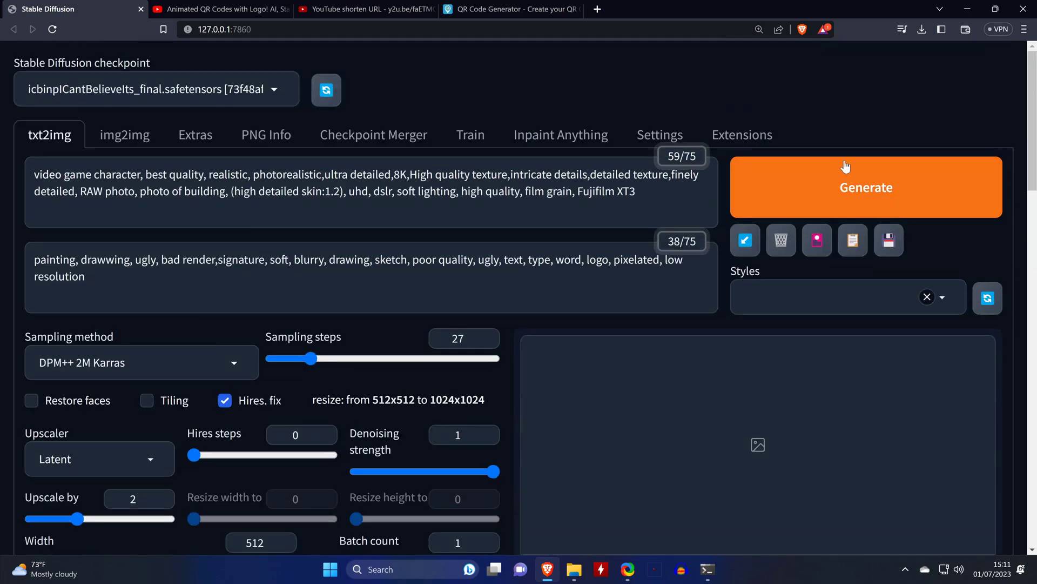
{"action": "left_click", "coordinate": [844, 166]}
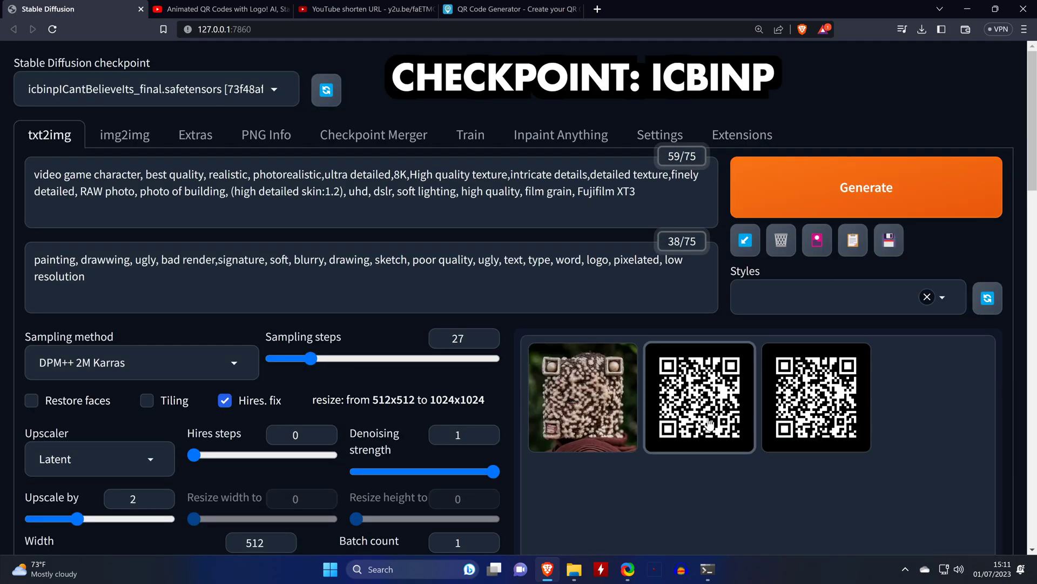
{"action": "scroll", "coordinate": [759, 197], "scroll_direction": "down", "scroll_amount": 5}
{"action": "left_click", "coordinate": [759, 197]}
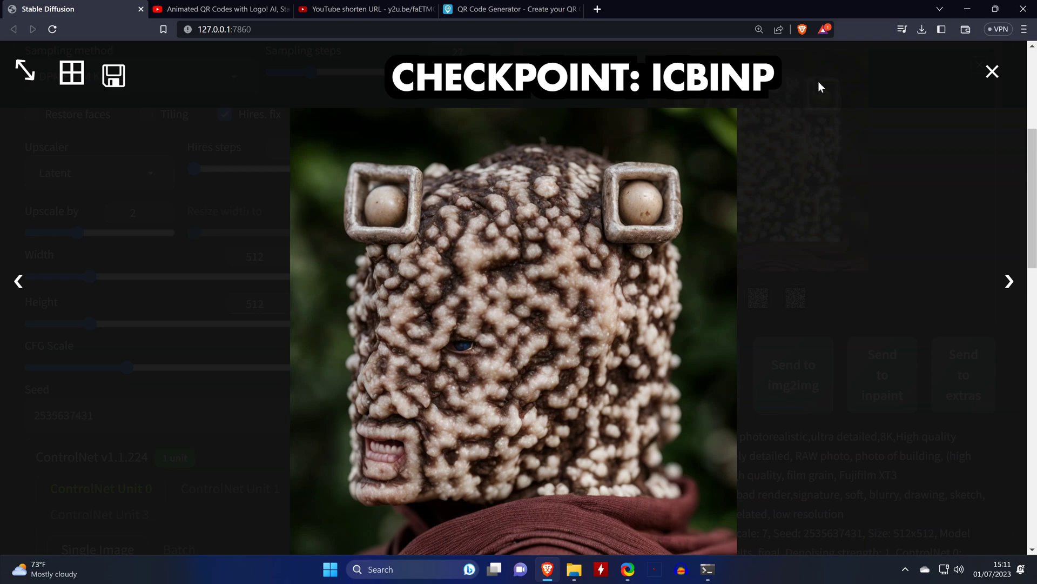
{"action": "left_click", "coordinate": [992, 71]}
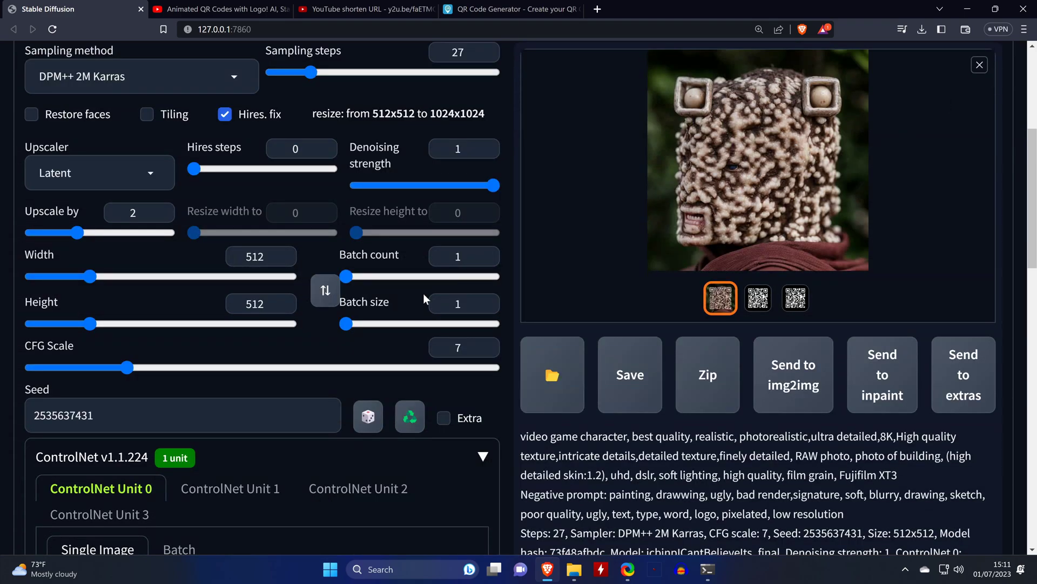
{"action": "left_click_drag", "start_coordinate": [346, 323], "coordinate": [516, 315]}
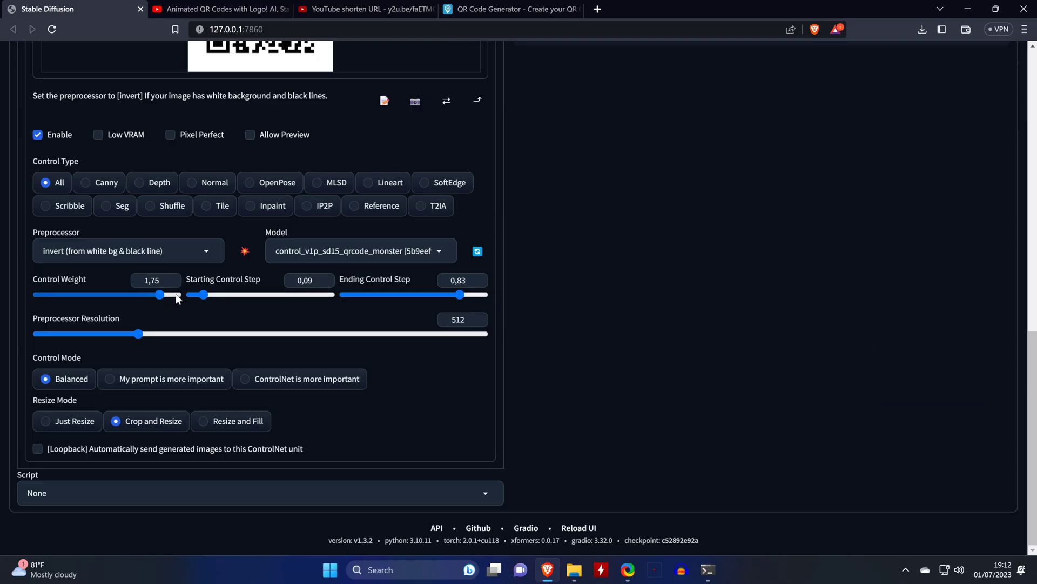
Start the QR control slightly later and generate the salad QR batch.
{"action": "left_click_drag", "start_coordinate": [204, 294], "coordinate": [212, 294]}
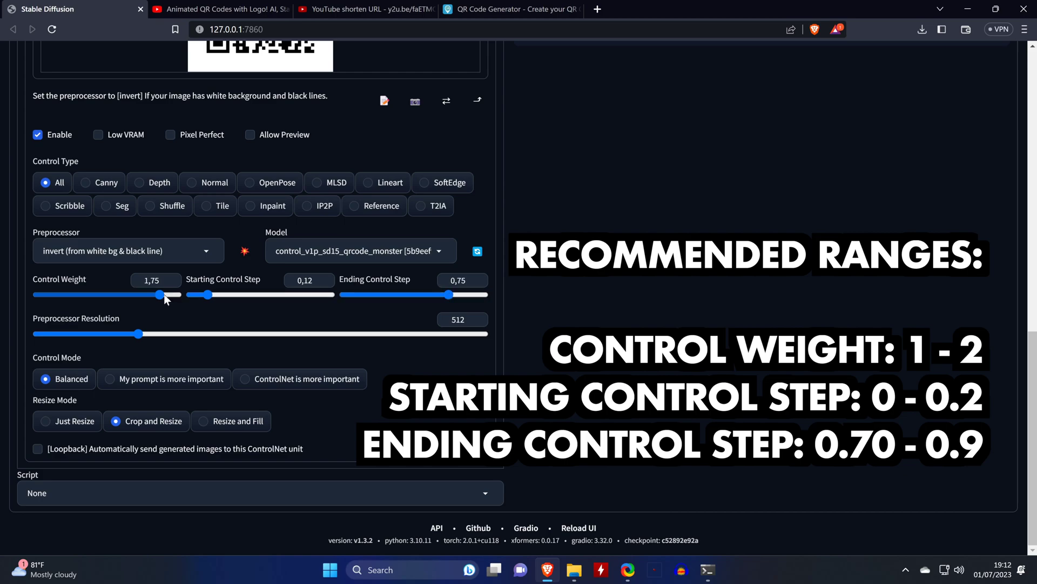
{"action": "scroll", "coordinate": [872, 252], "scroll_direction": "up", "scroll_amount": 12}
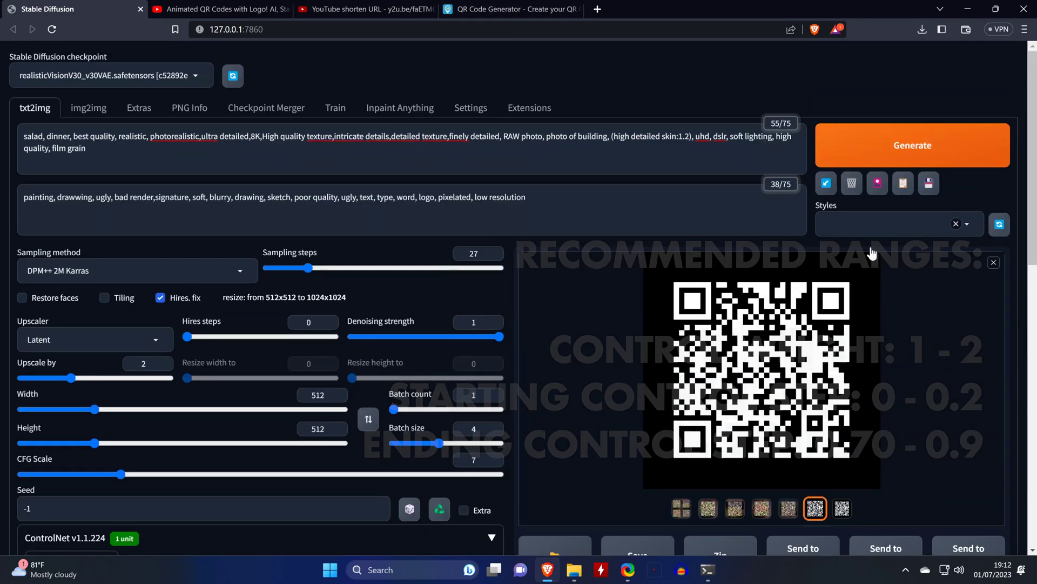
{"action": "left_click", "coordinate": [869, 132]}
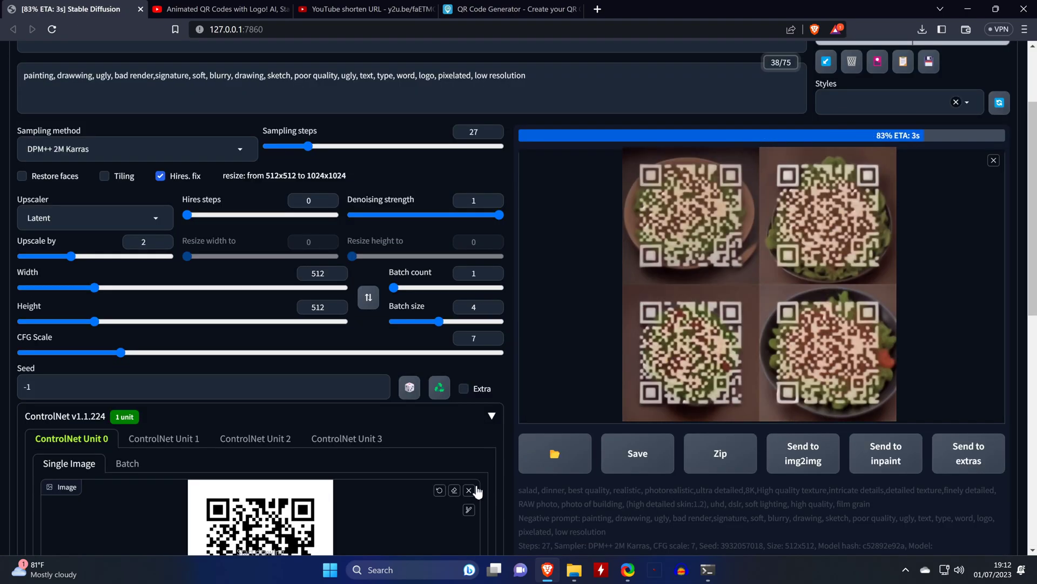
Review the salad results full-screen and save the black-bowl salad image.
{"action": "left_click", "coordinate": [999, 292]}
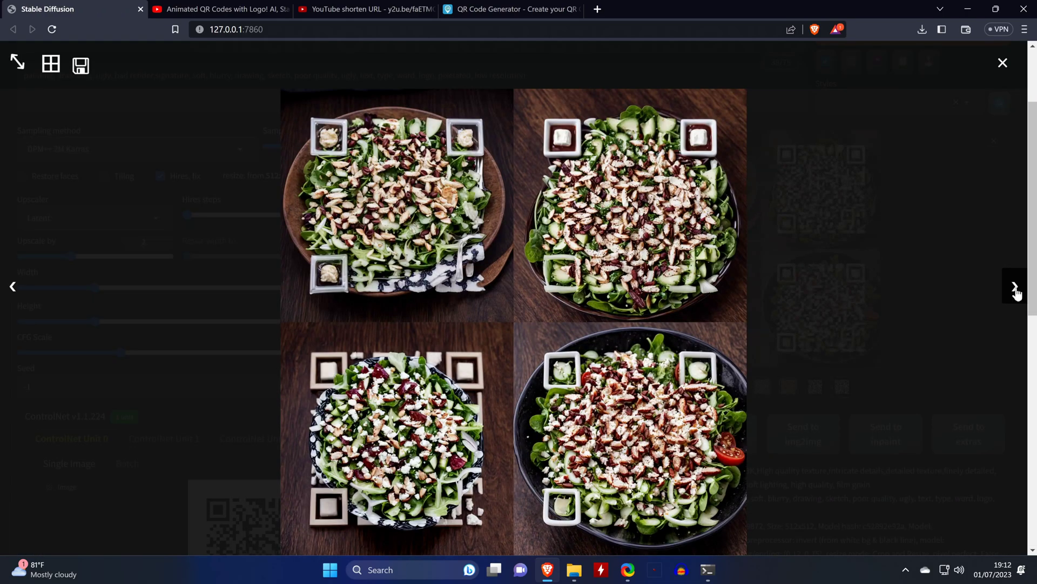
{"action": "left_click", "coordinate": [1015, 287]}
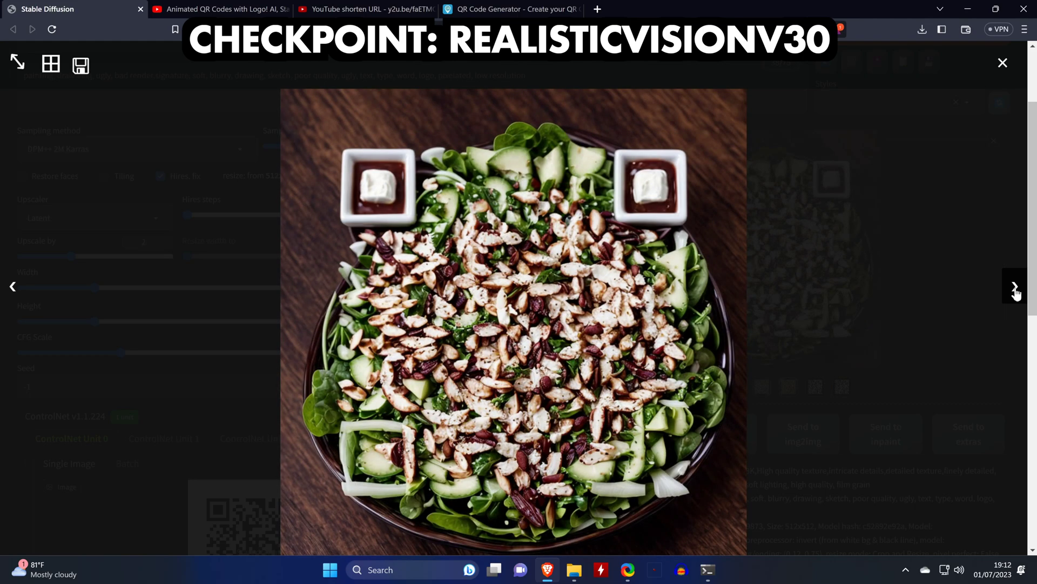
{"action": "left_click", "coordinate": [1016, 292]}
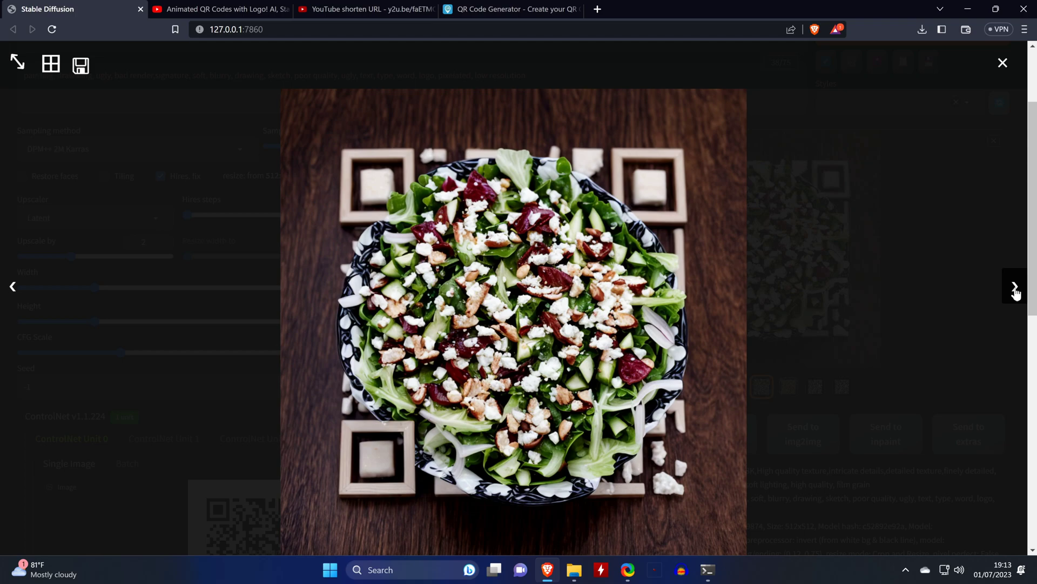
{"action": "left_click", "coordinate": [1016, 292]}
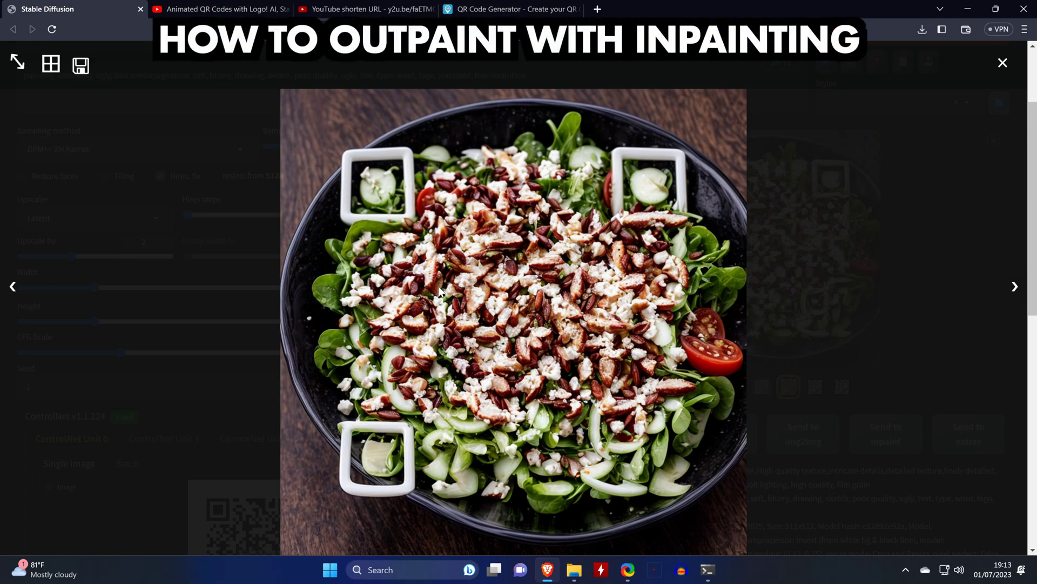
{"action": "left_click", "coordinate": [969, 124]}
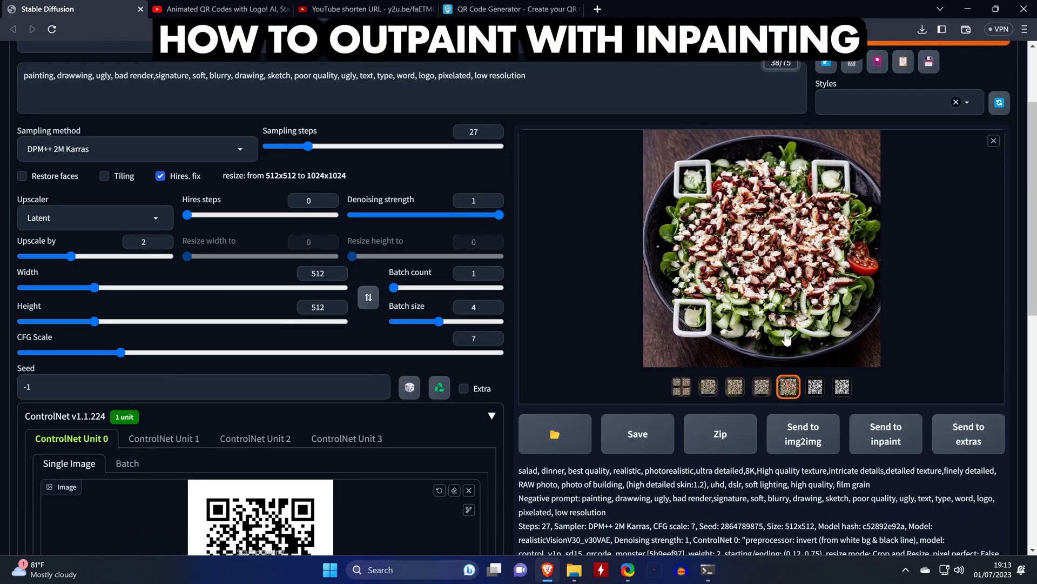
{"action": "right_click", "coordinate": [785, 248]}
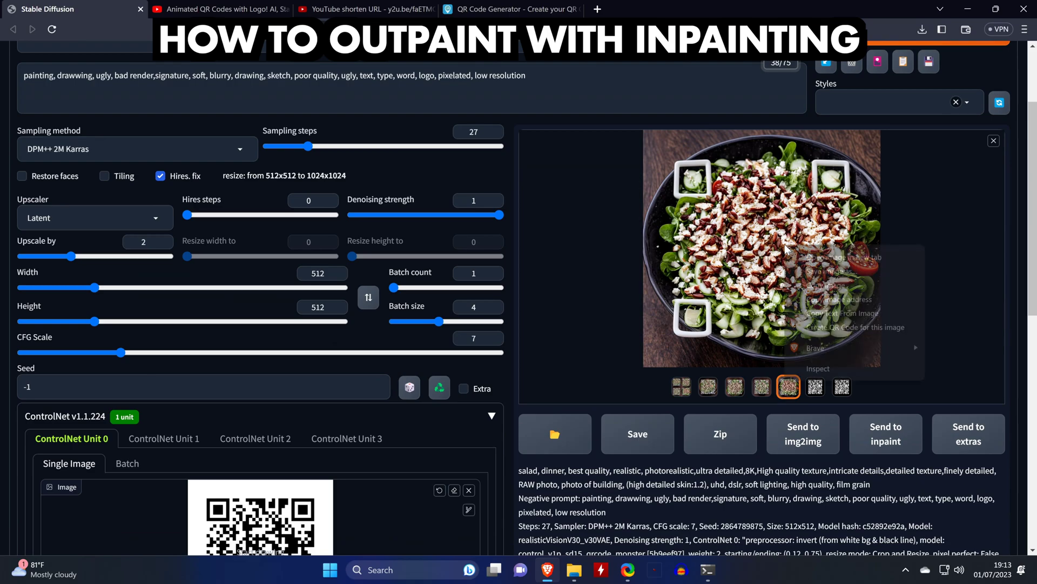
{"action": "left_click", "coordinate": [828, 274]}
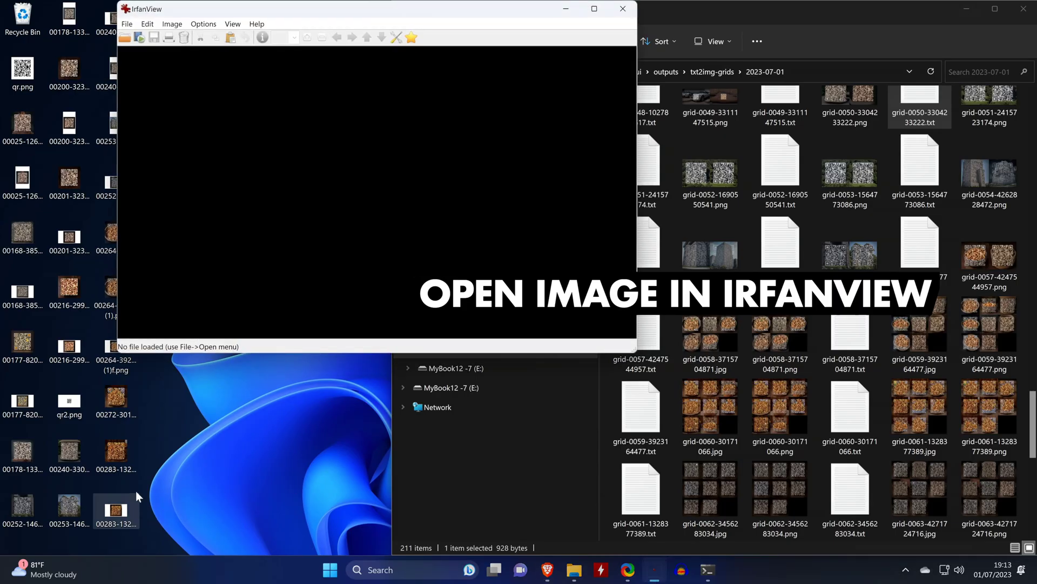
Extend the salad image's canvas to 1920×1080, centred with white borders.
{"action": "left_click_drag", "start_coordinate": [273, 8], "coordinate": [341, 9]}
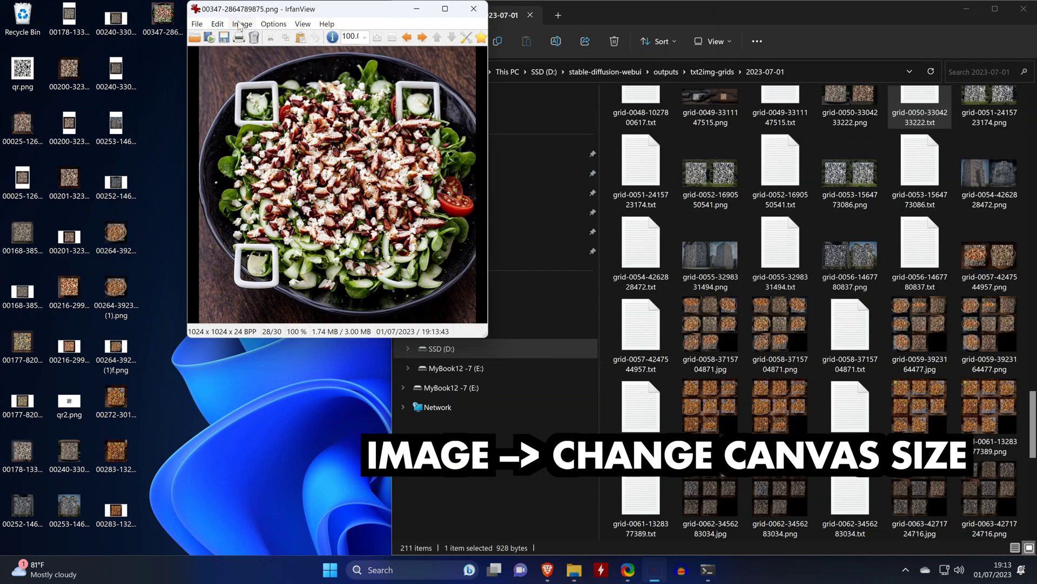
{"action": "left_click", "coordinate": [241, 24]}
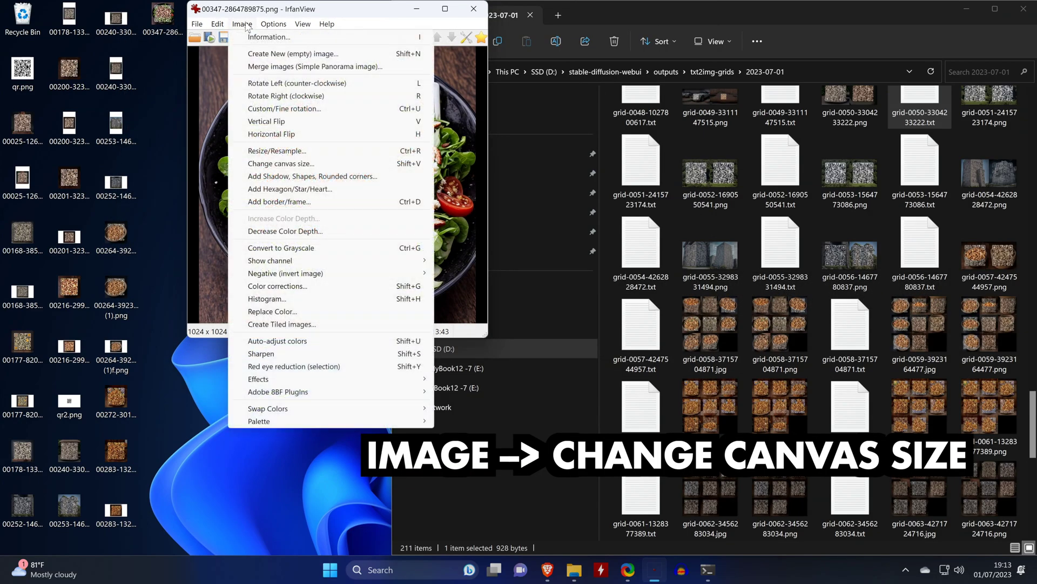
{"action": "left_click", "coordinate": [270, 160]}
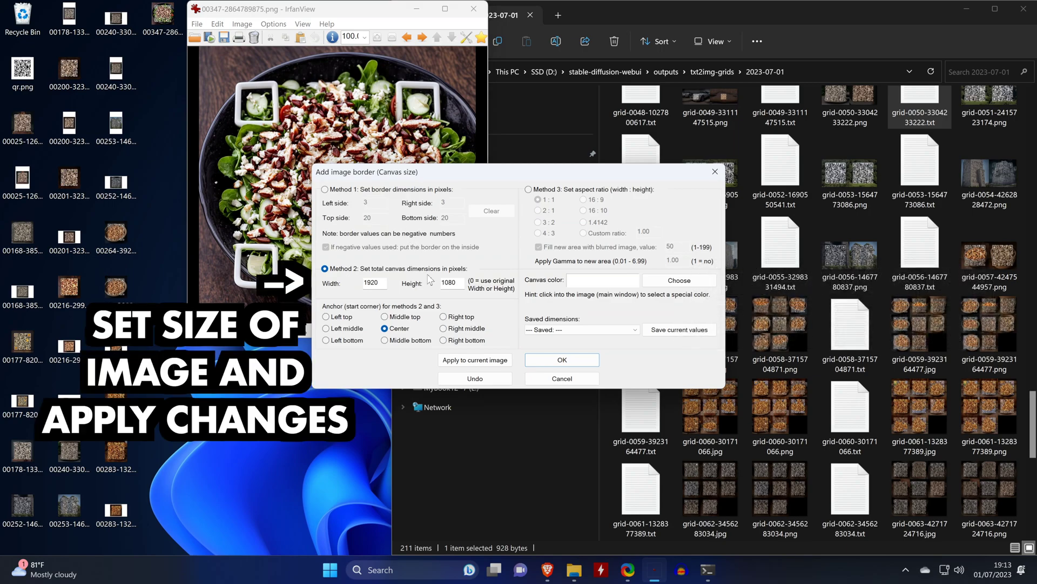
{"action": "left_click", "coordinate": [443, 359]}
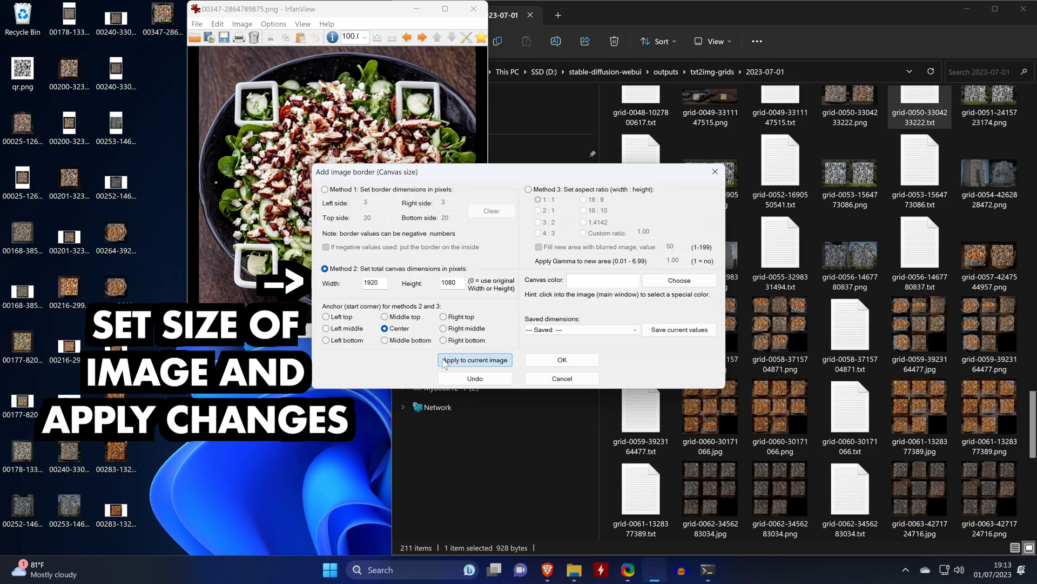
{"action": "left_click", "coordinate": [572, 363]}
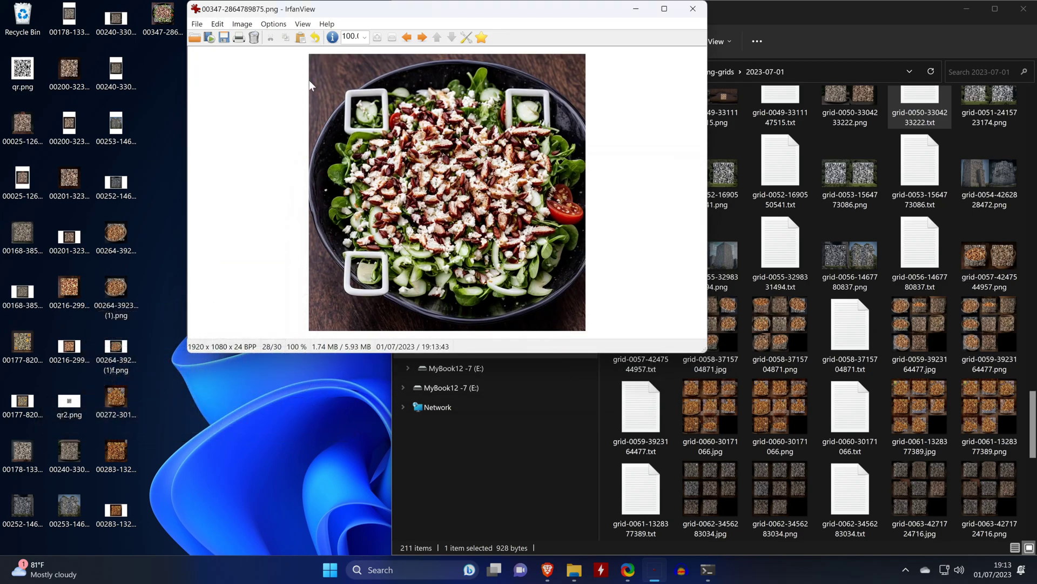
Save the widened salad image as a PNG.
{"action": "left_click", "coordinate": [198, 25]}
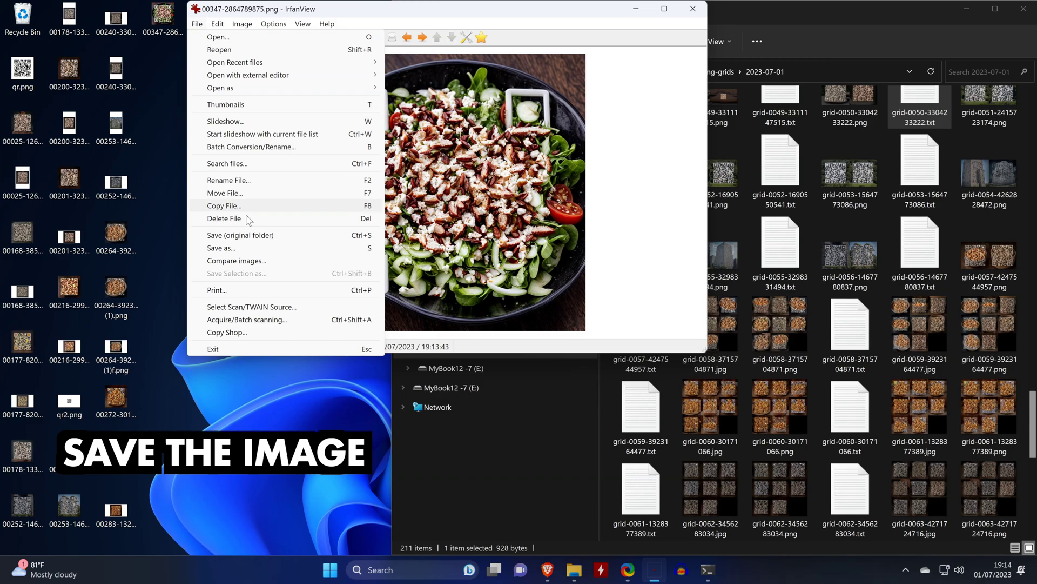
{"action": "left_click", "coordinate": [252, 249]}
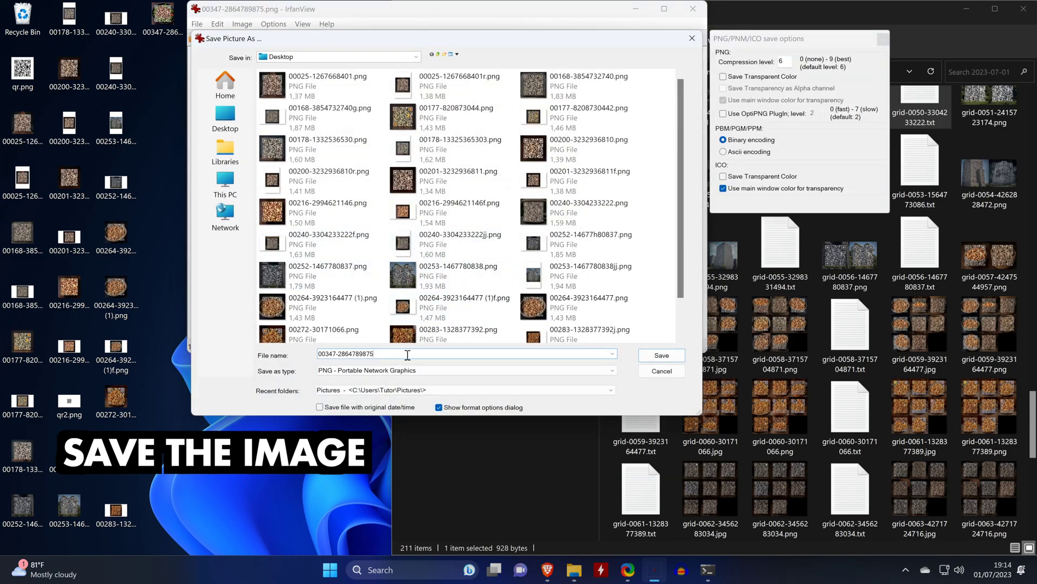
{"action": "left_click", "coordinate": [662, 355]}
{"action": "left_click", "coordinate": [548, 569]}
Load the widened salad image onto the img2img Inpaint canvas.
{"action": "scroll", "coordinate": [366, 141], "scroll_direction": "up", "scroll_amount": 3}
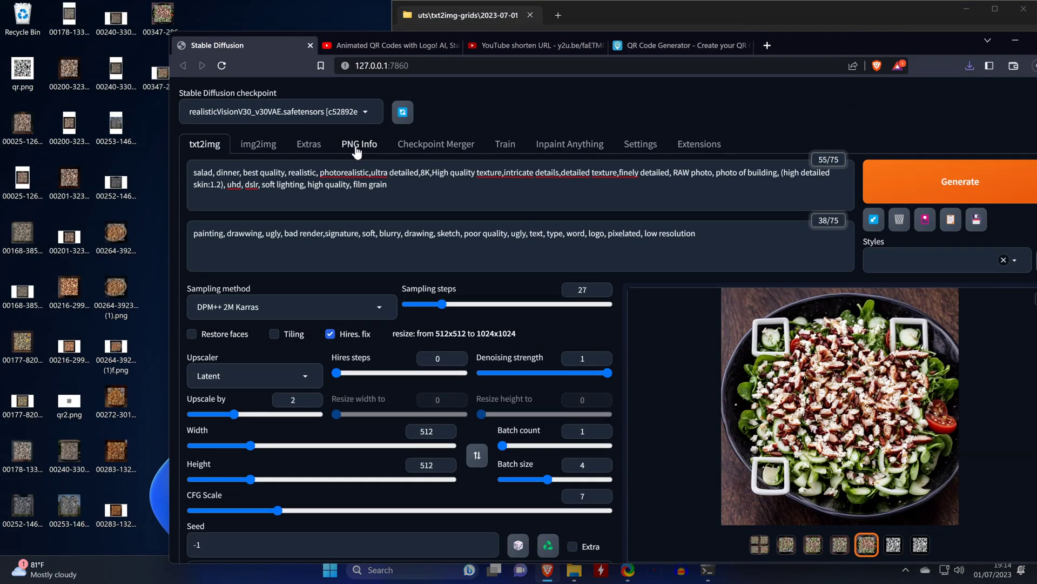
{"action": "left_click", "coordinate": [254, 142]}
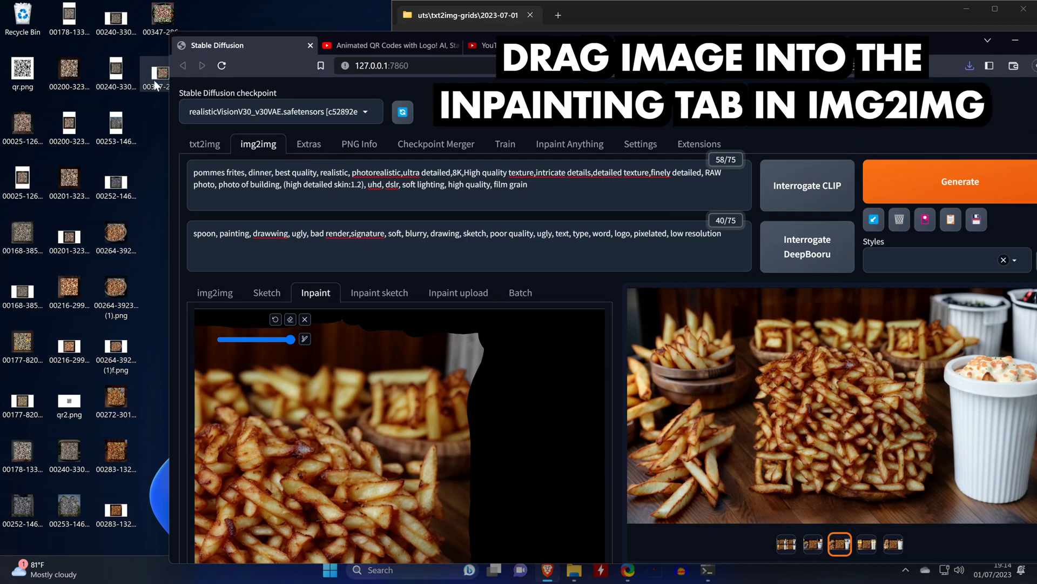
{"action": "left_click_drag", "start_coordinate": [156, 80], "coordinate": [386, 467]}
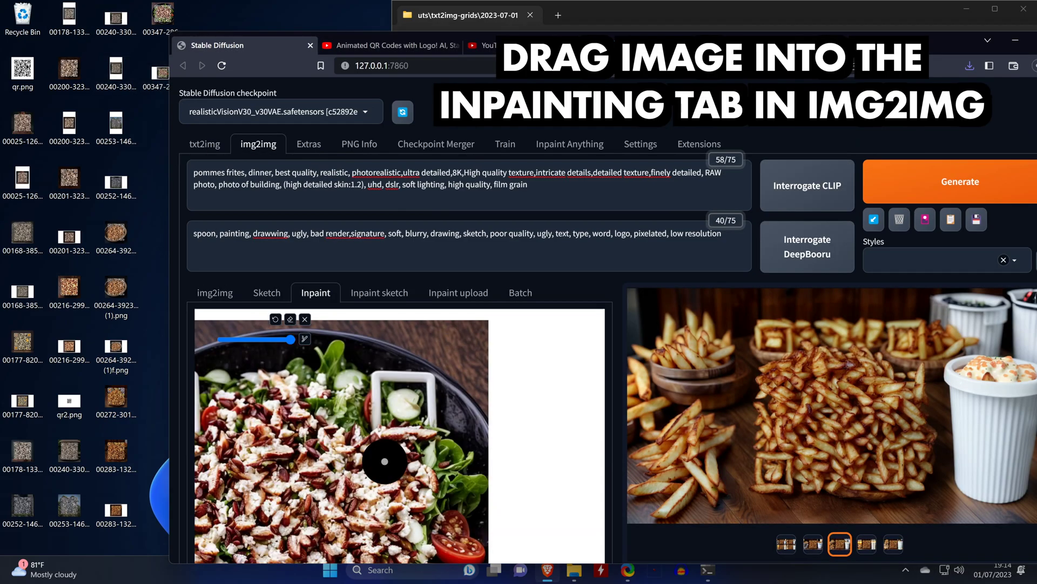
{"action": "key", "text": "super+Up"}
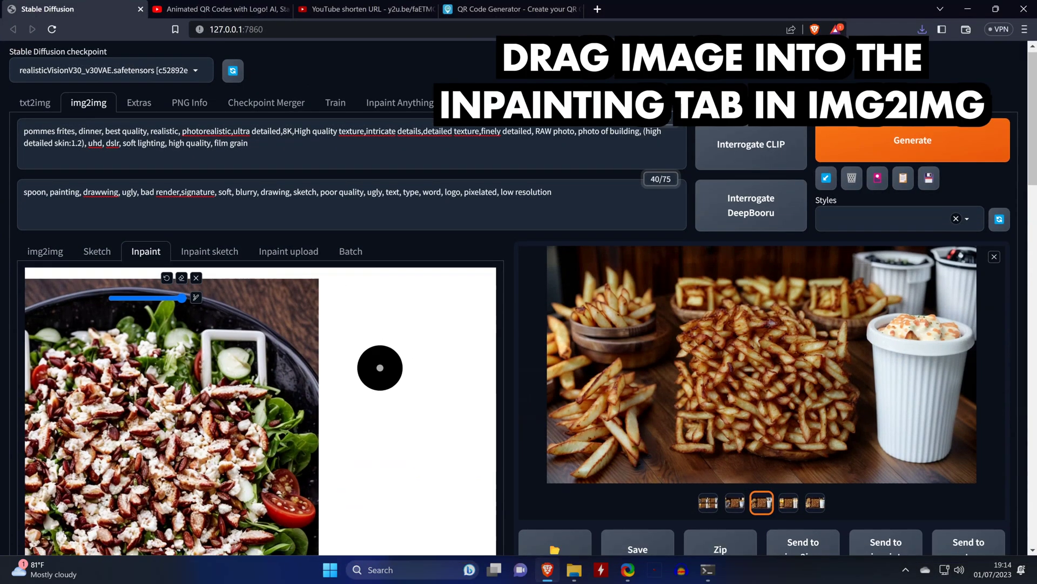
{"action": "scroll", "coordinate": [378, 366], "scroll_direction": "down", "scroll_amount": 5}
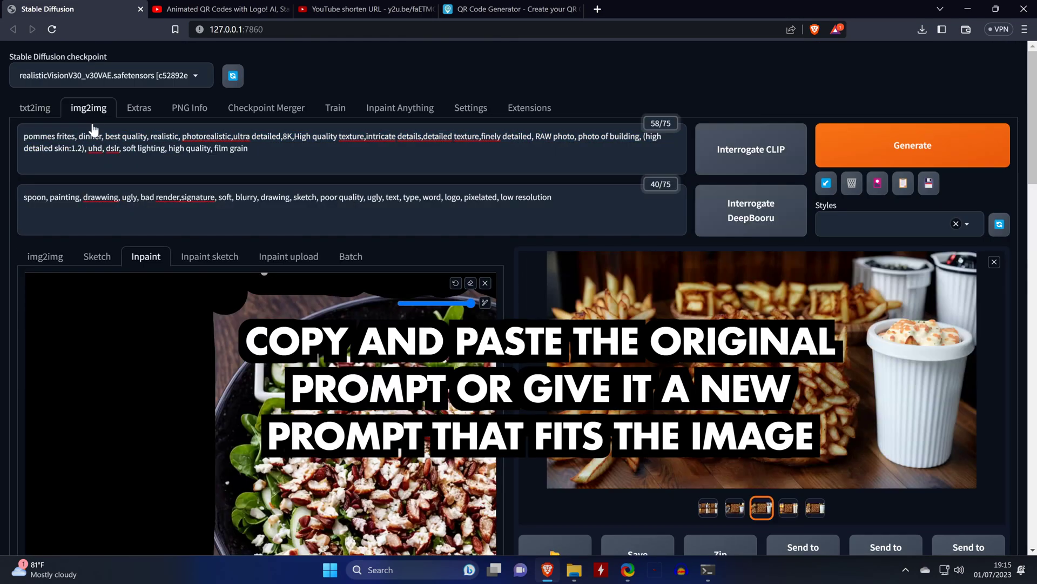
Replace the fries prompt with the salad prompt.
{"action": "double_click", "coordinate": [90, 137]}
{"action": "key", "text": "ctrl+a"}
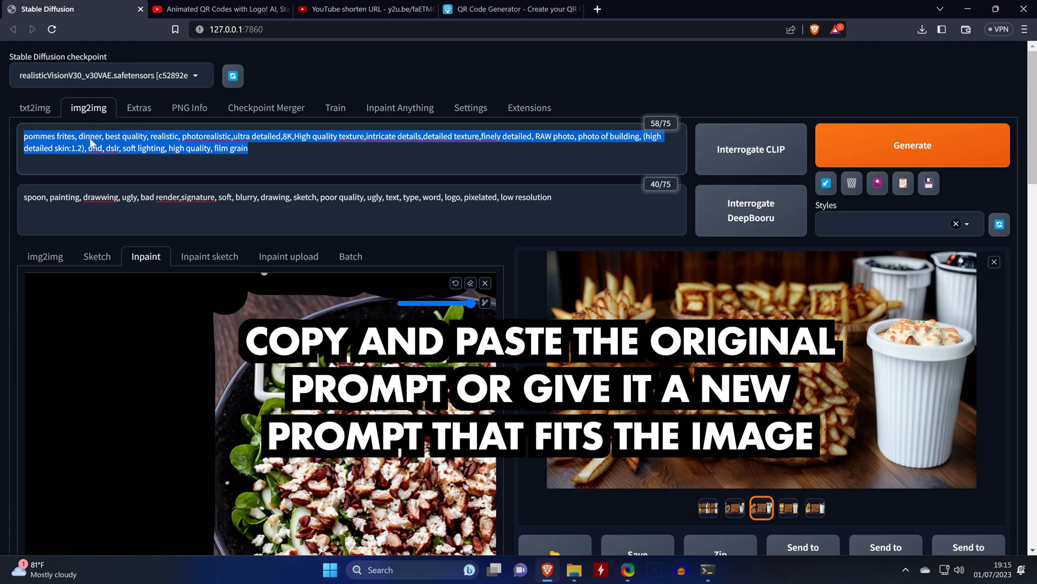
{"action": "right_click", "coordinate": [91, 151]}
{"action": "left_click", "coordinate": [157, 196]}
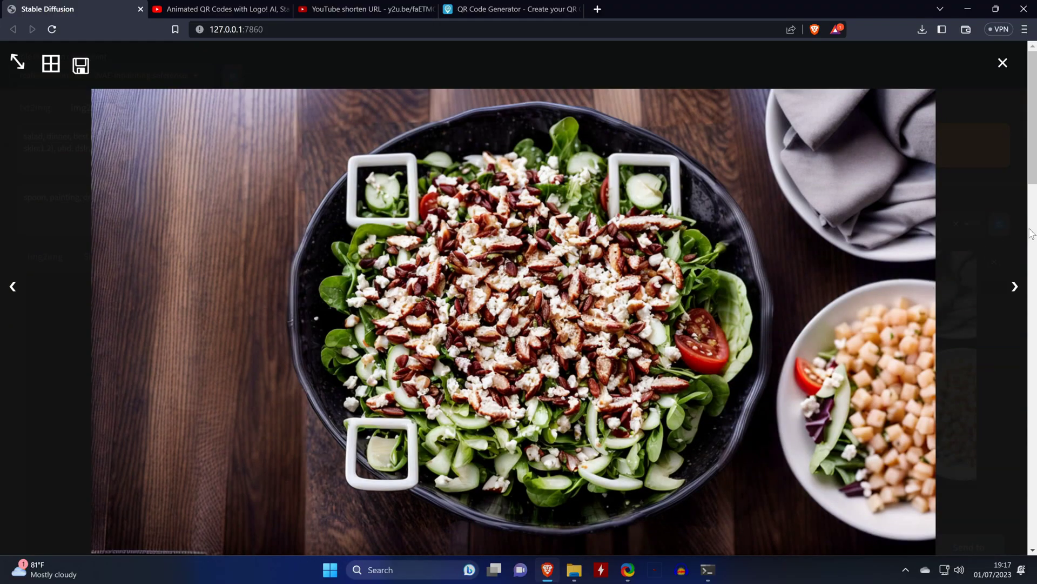
Step through three more outpainted salad variations until the waterfall QR image appears.
{"action": "left_click", "coordinate": [1015, 286]}
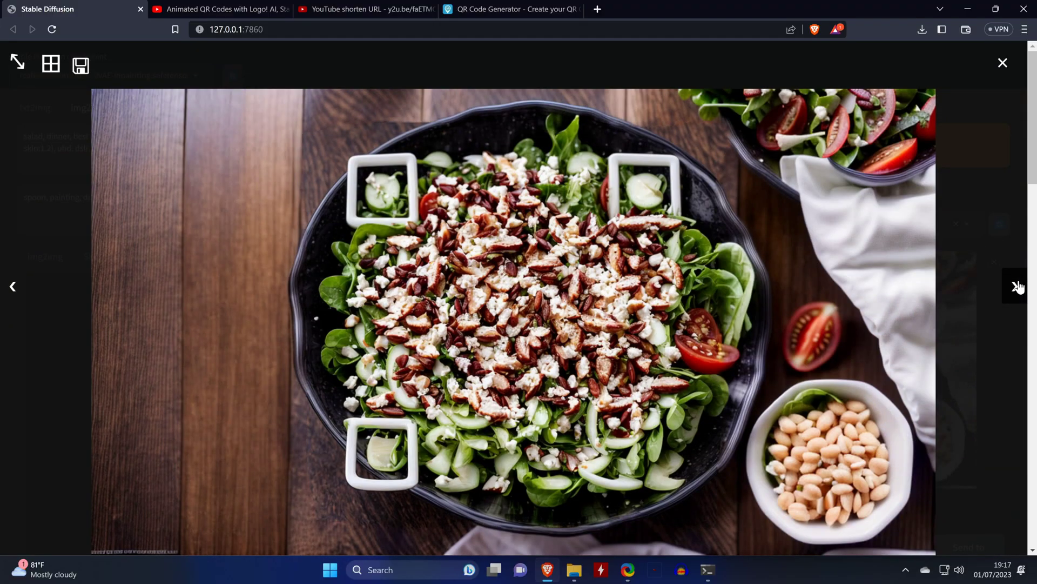
{"action": "left_click", "coordinate": [1018, 288]}
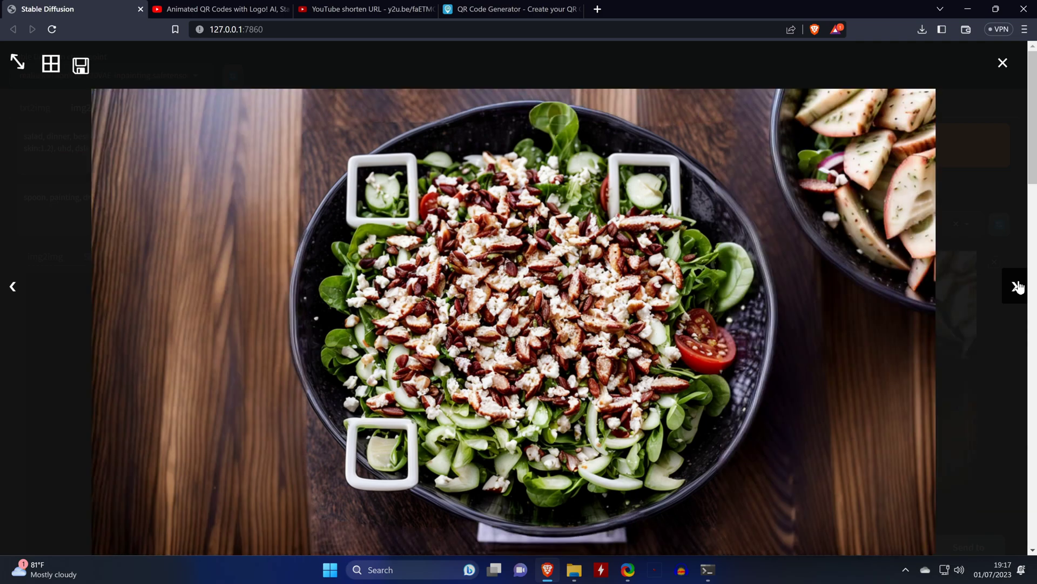
{"action": "left_click", "coordinate": [1018, 288]}
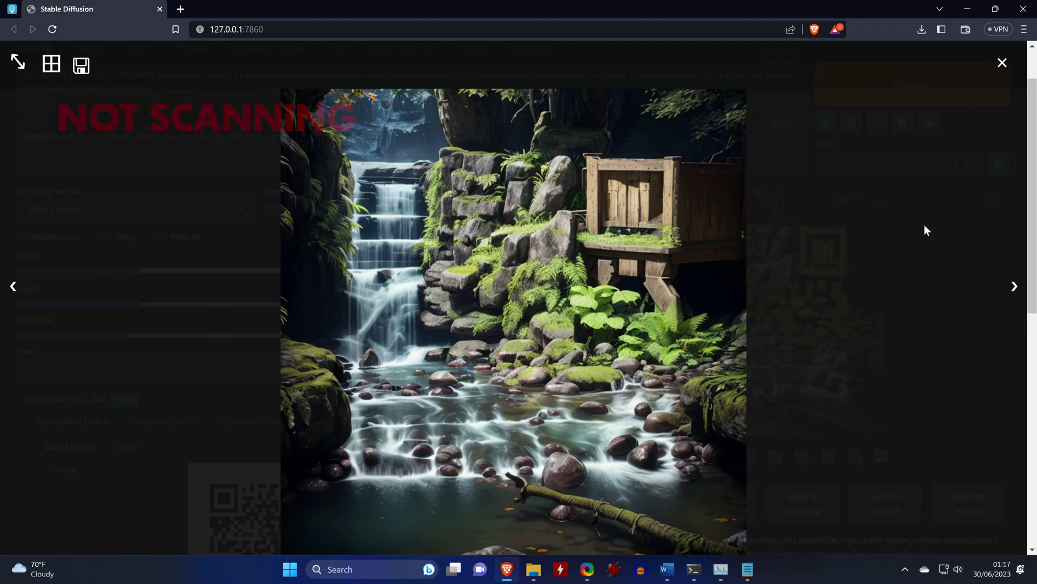
Send the waterfall image to img2img with CFG Scale 13 and denoising strength 0.13.
{"action": "left_click", "coordinate": [924, 224]}
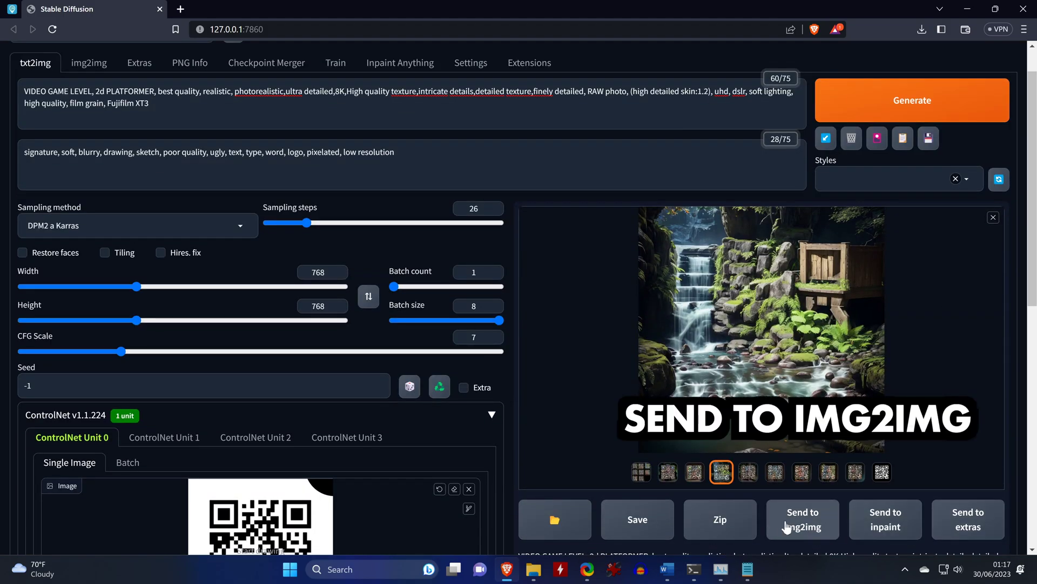
{"action": "left_click", "coordinate": [786, 527]}
{"action": "scroll", "coordinate": [405, 385], "scroll_direction": "down", "scroll_amount": 5}
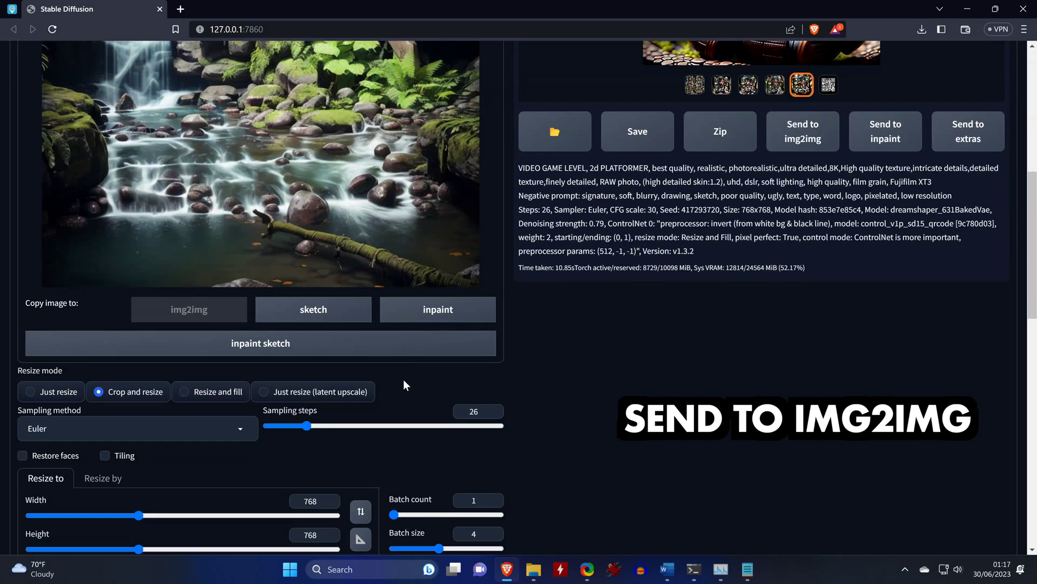
{"action": "scroll", "coordinate": [406, 384], "scroll_direction": "down", "scroll_amount": 3}
{"action": "left_click_drag", "start_coordinate": [495, 417], "coordinate": [218, 417]}
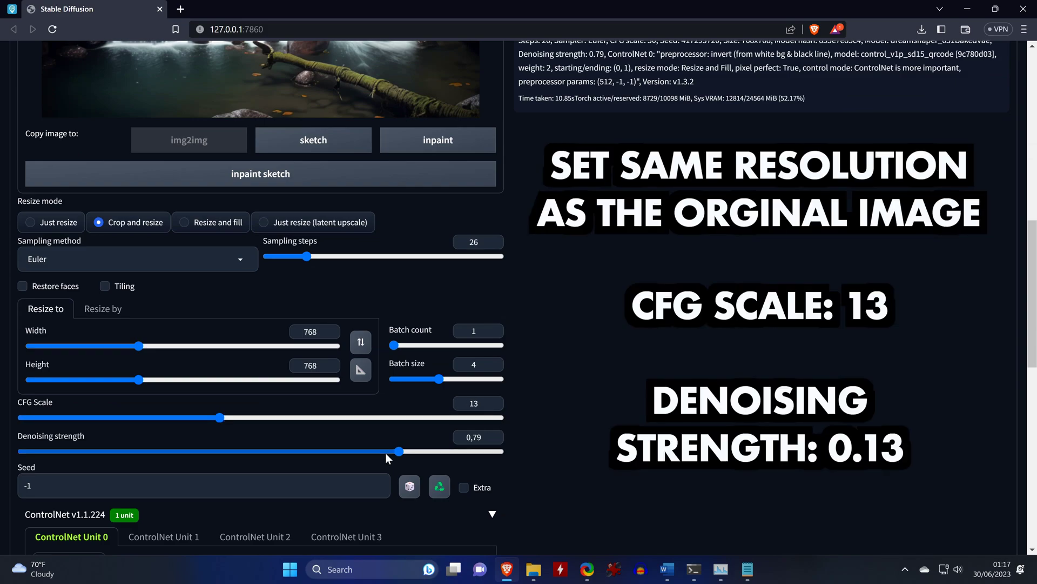
{"action": "left_click_drag", "start_coordinate": [396, 452], "coordinate": [115, 463]}
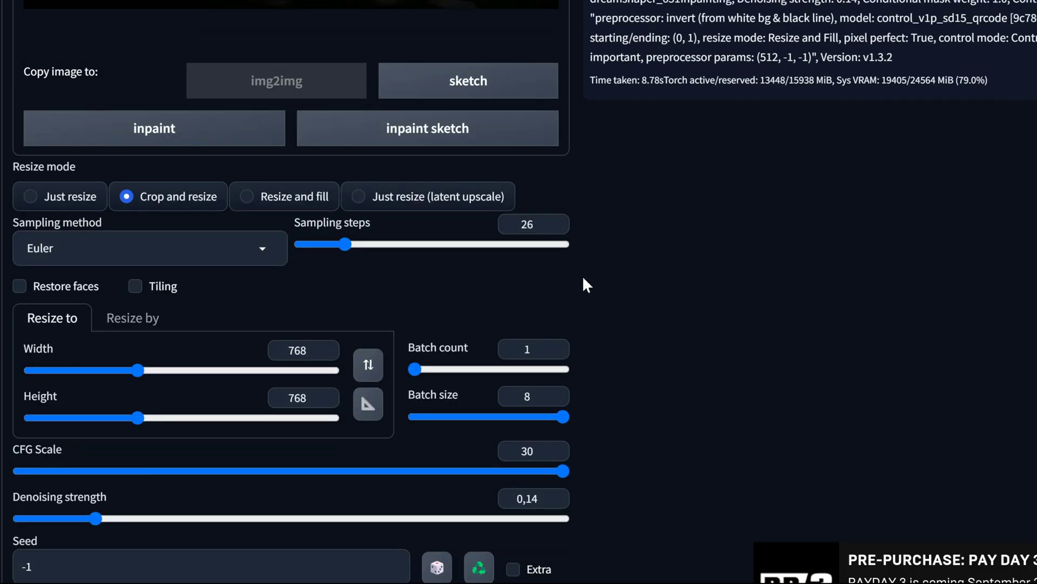
Scroll down to the ControlNet panel for the invert/qrcode setup, then back up.
{"action": "scroll", "coordinate": [582, 275], "scroll_direction": "down", "scroll_amount": 3}
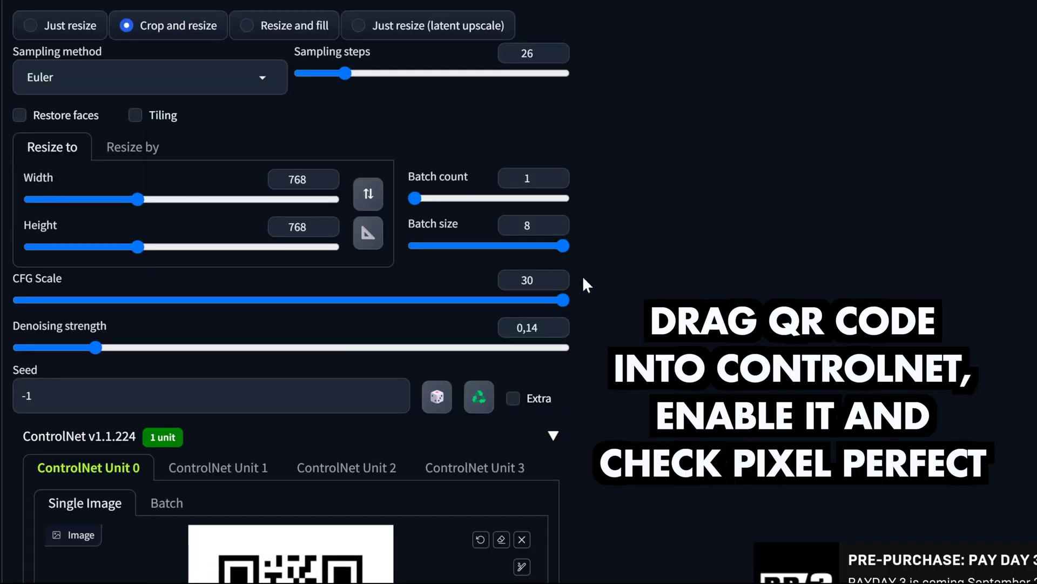
{"action": "scroll", "coordinate": [582, 285], "scroll_direction": "down", "scroll_amount": 6}
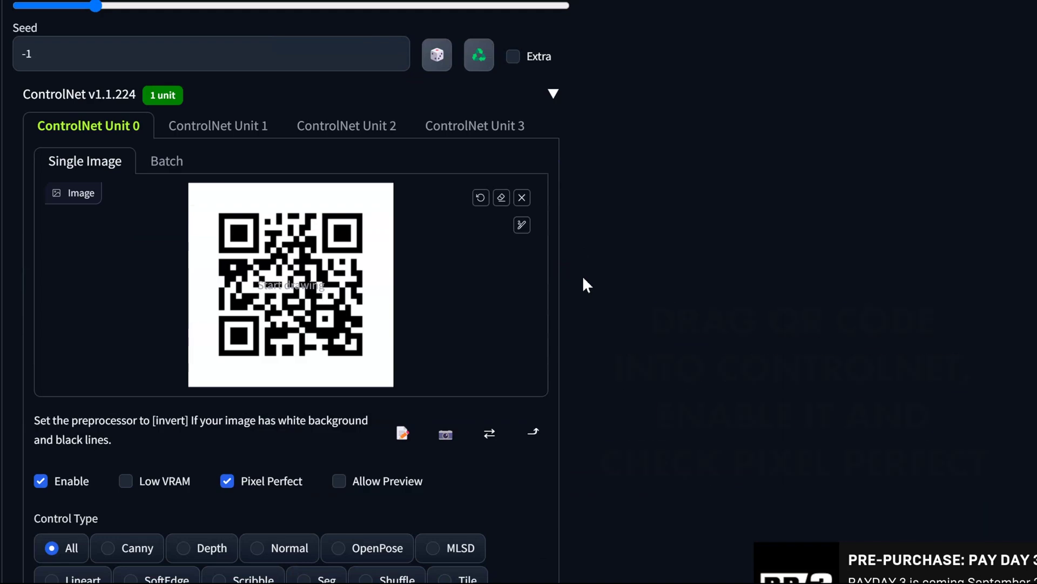
{"action": "scroll", "coordinate": [587, 285], "scroll_direction": "down", "scroll_amount": 6}
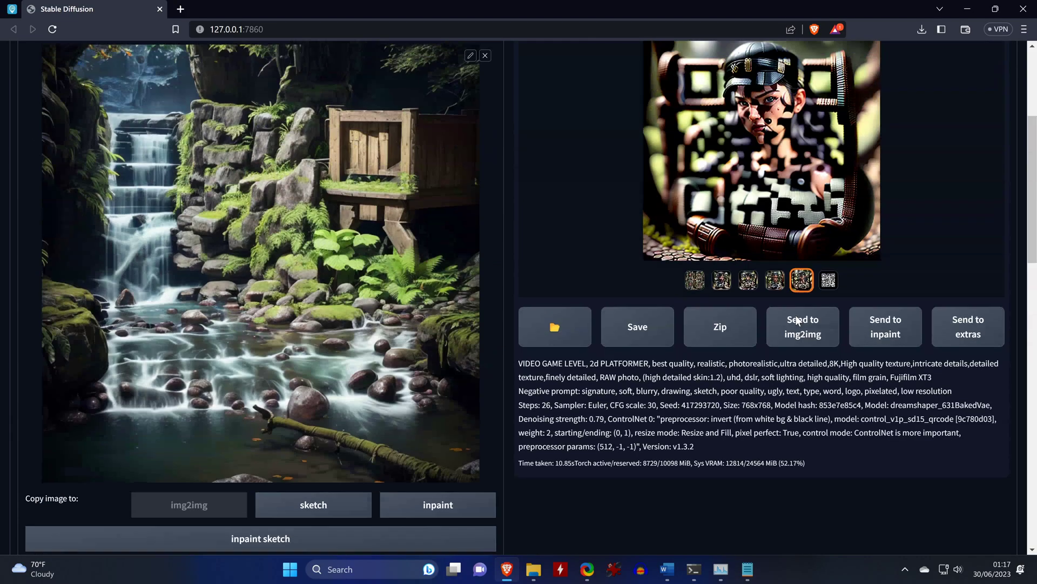
{"action": "scroll", "coordinate": [796, 316], "scroll_direction": "up", "scroll_amount": 5}
Generate a new batch of waterfall QR images and open the second result full-screen.
{"action": "left_click", "coordinate": [913, 154]}
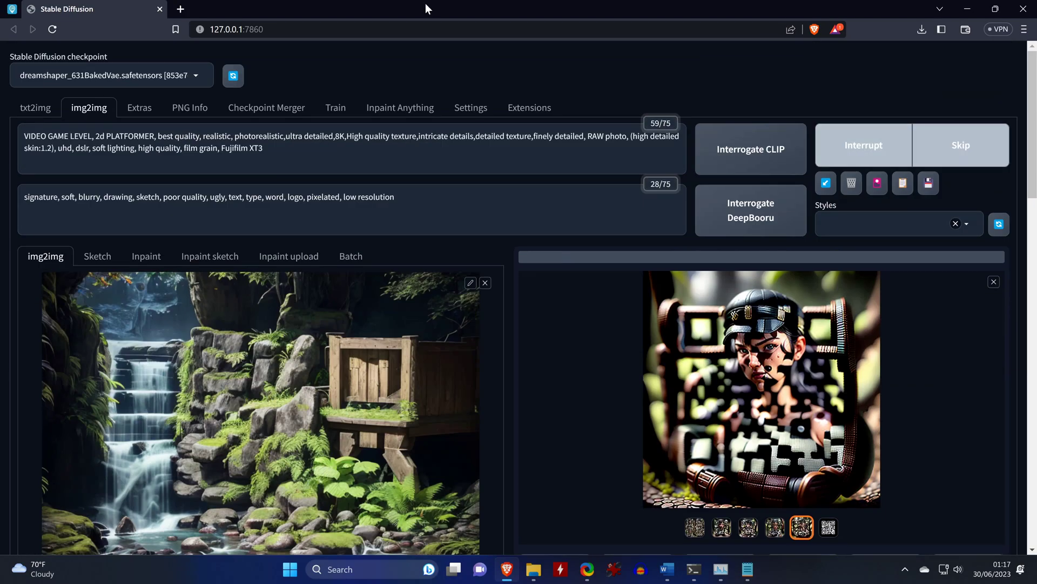
{"action": "left_click", "coordinate": [722, 507]}
{"action": "left_click", "coordinate": [739, 474]}
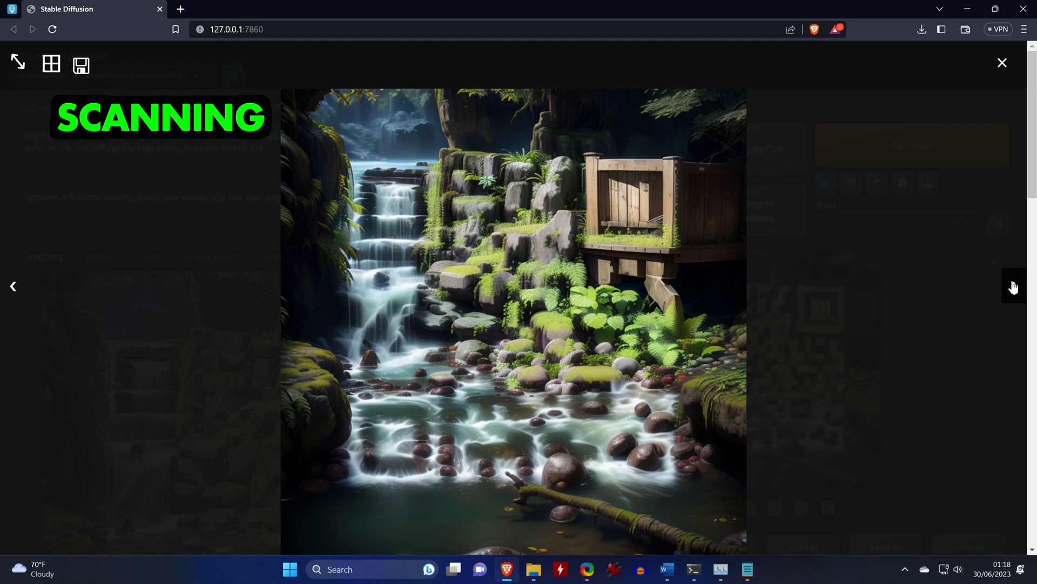
Browse forward three waterfall images, then go back one.
{"action": "left_click", "coordinate": [1014, 286]}
{"action": "left_click", "coordinate": [1013, 286]}
{"action": "left_click", "coordinate": [1013, 286]}
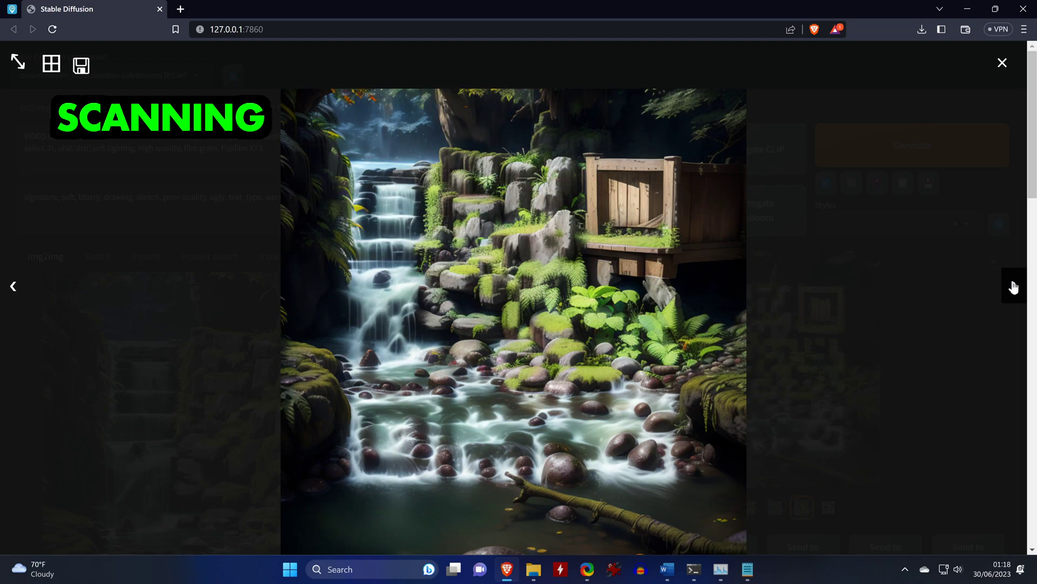
{"action": "left_click", "coordinate": [13, 287]}
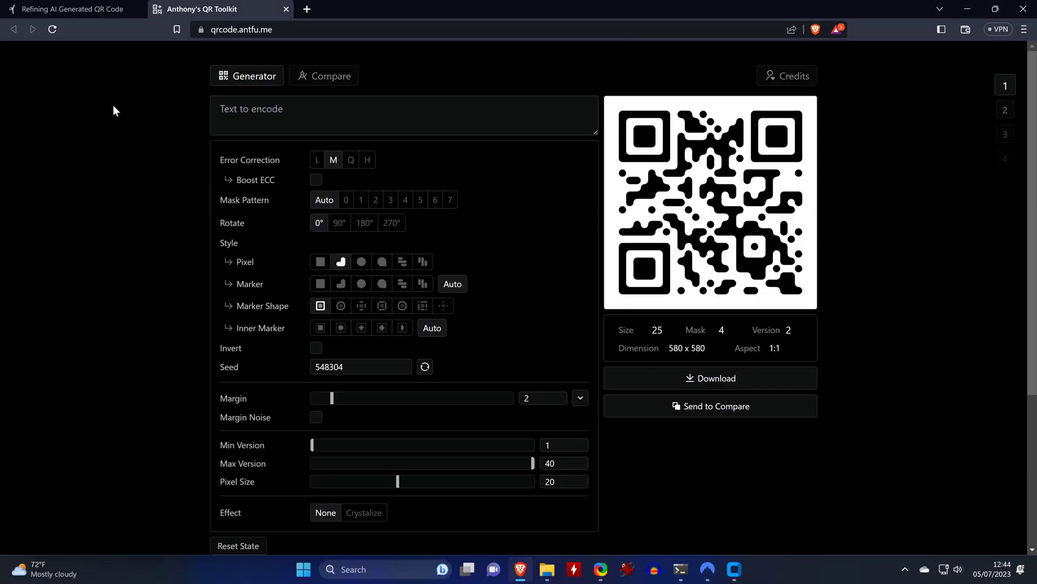
In the Compare view, load the upscaled waterfall image as the Target Image.
{"action": "left_click", "coordinate": [335, 76]}
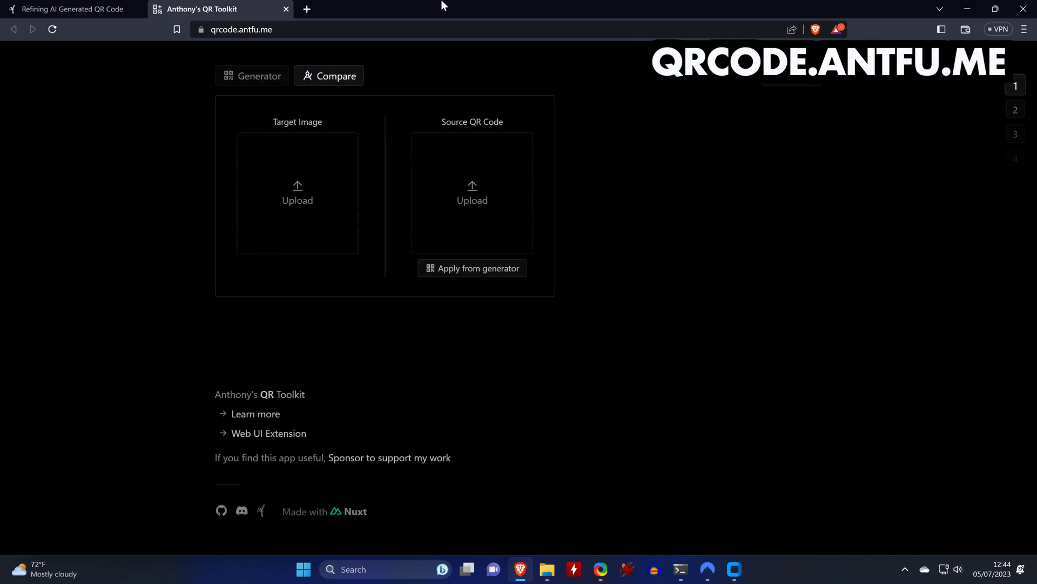
{"action": "left_click_drag", "start_coordinate": [444, 7], "coordinate": [691, 48]}
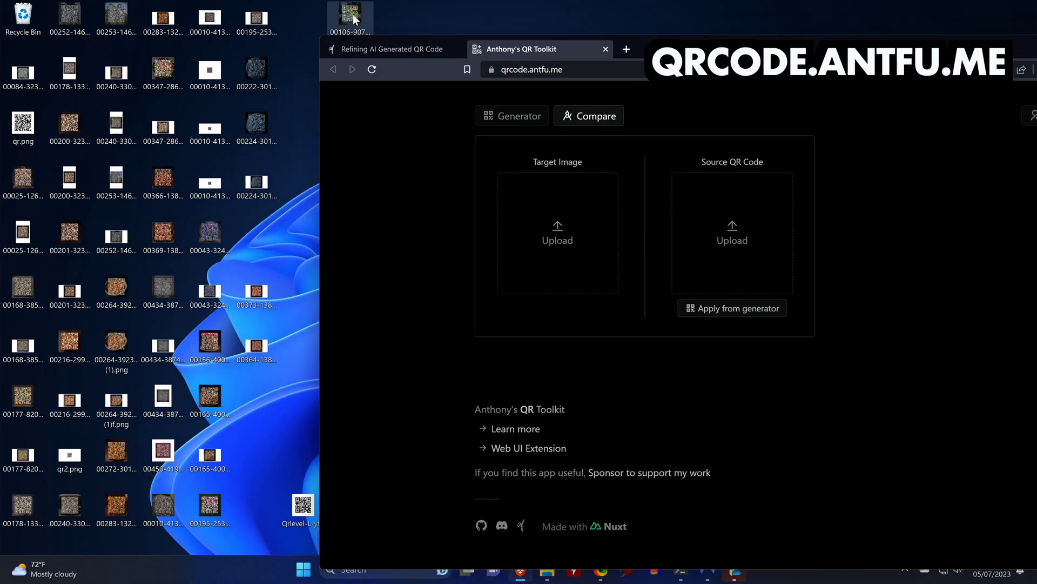
{"action": "left_click_drag", "start_coordinate": [352, 14], "coordinate": [558, 268]}
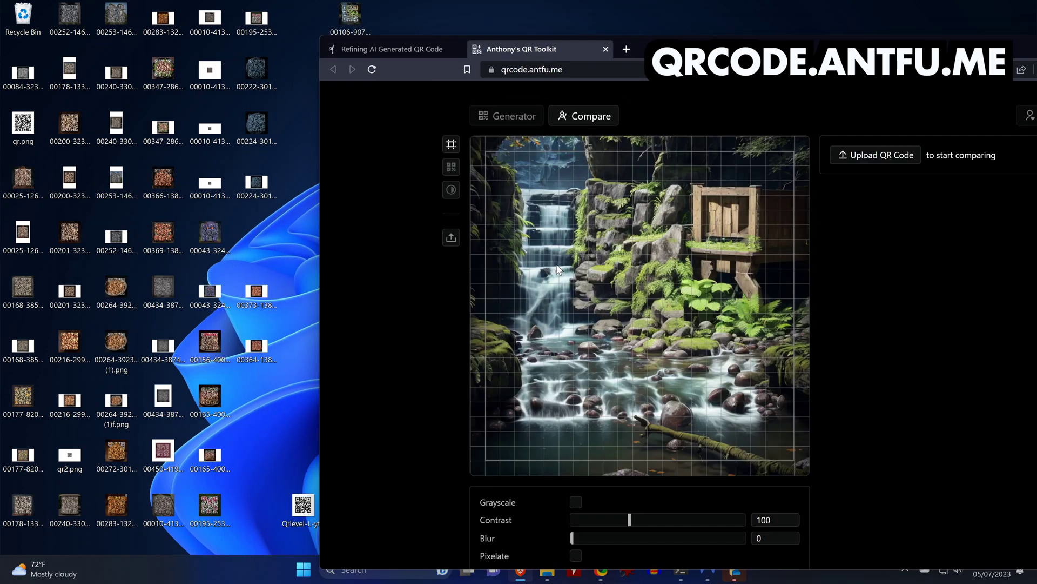
{"action": "scroll", "coordinate": [477, 207], "scroll_direction": "down", "scroll_amount": 1}
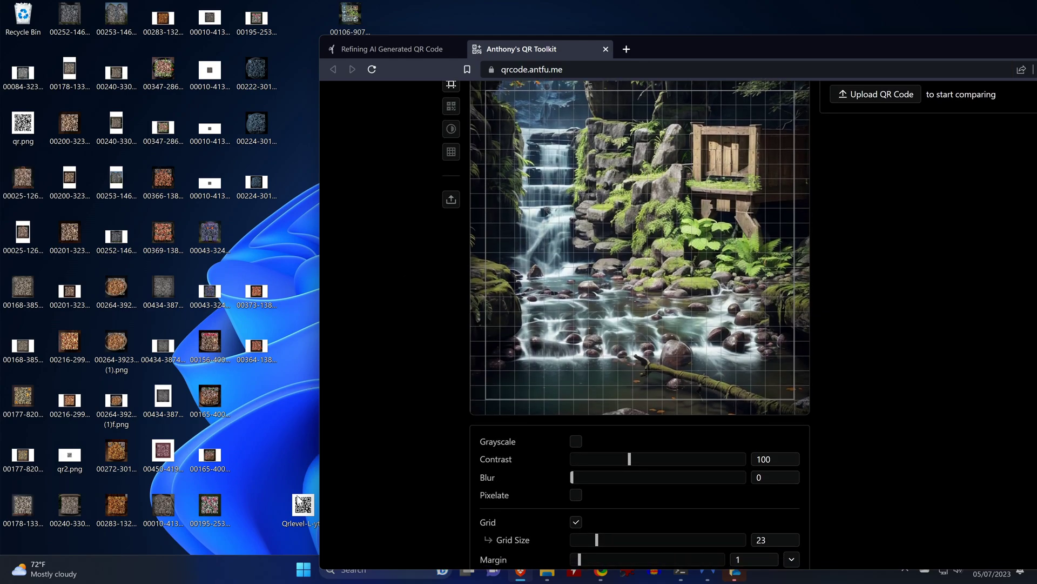
Drop in the QR code as Source, set the grid to 7, and apply the alignment.
{"action": "left_click_drag", "start_coordinate": [297, 498], "coordinate": [972, 336]}
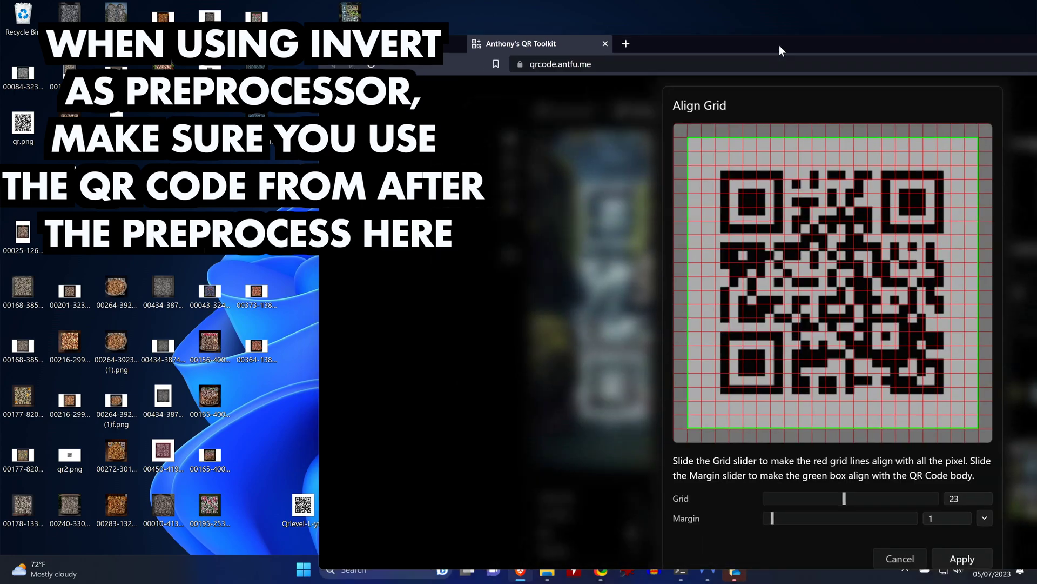
{"action": "double_click", "coordinate": [779, 44]}
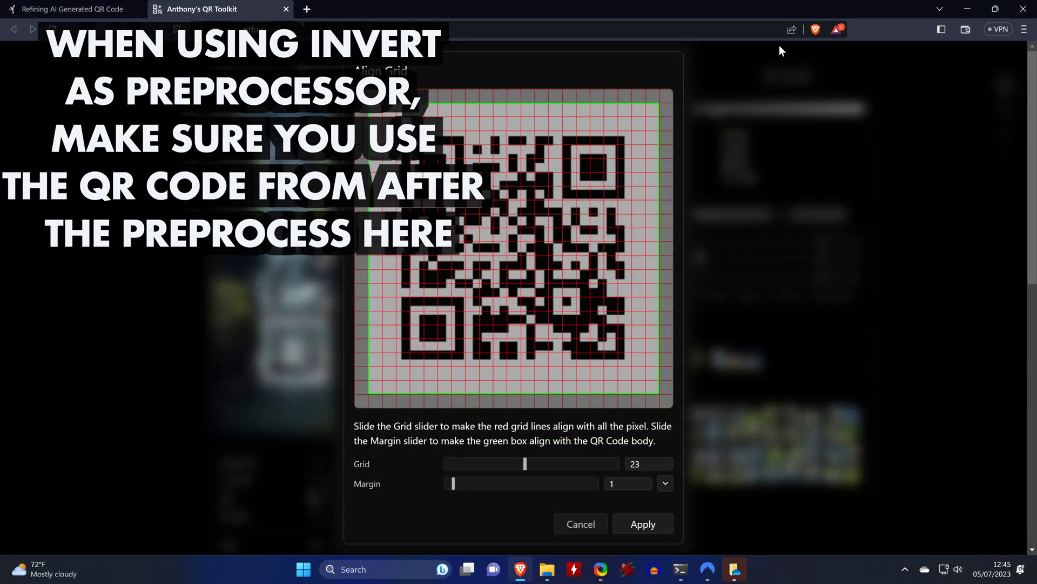
{"action": "left_click_drag", "start_coordinate": [524, 464], "coordinate": [469, 464]}
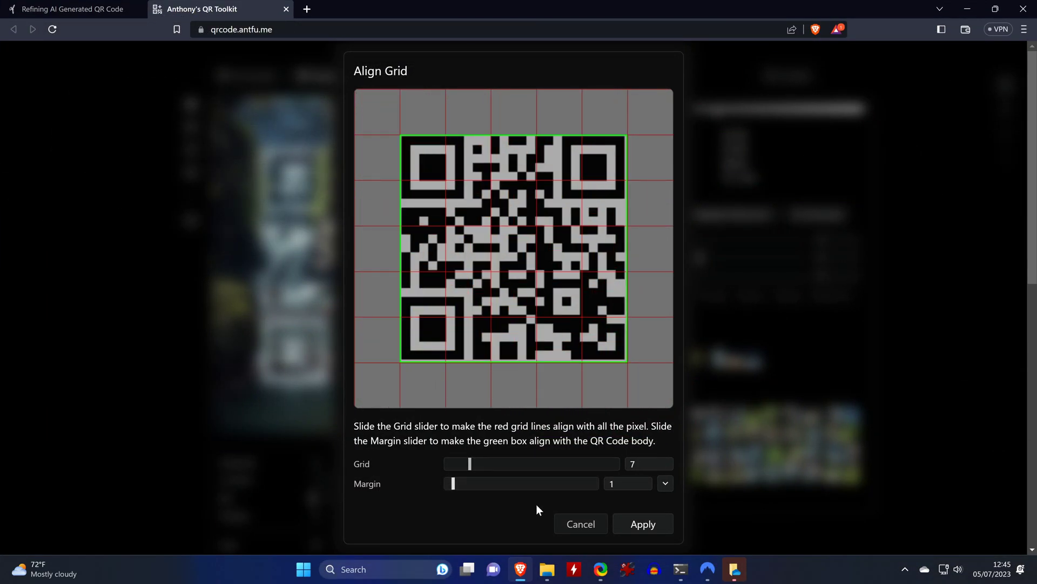
{"action": "left_click", "coordinate": [626, 522]}
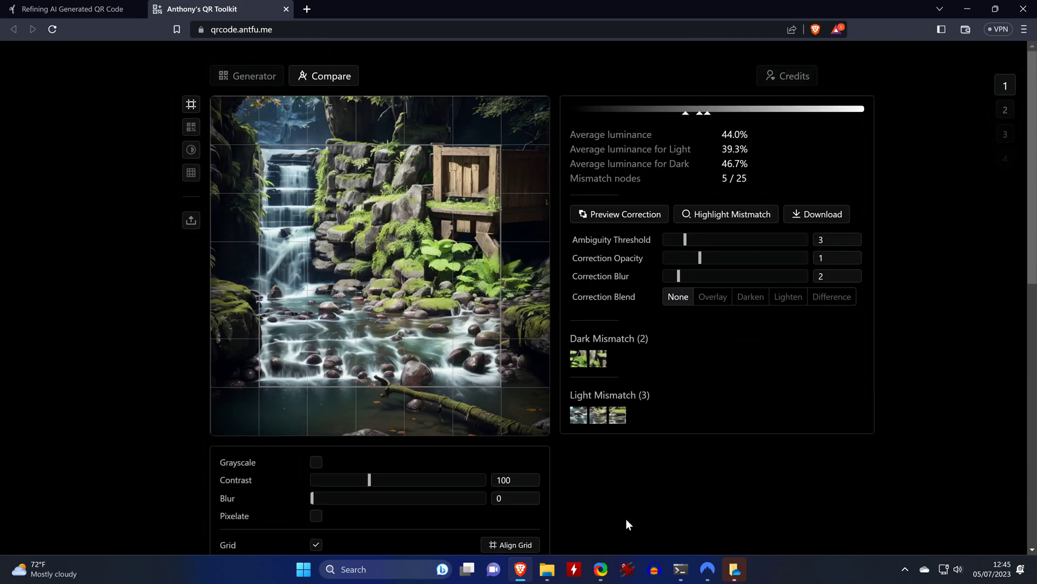
Open the correction image for download, preview it as a mask, and return.
{"action": "mouse_move", "coordinate": [602, 359]}
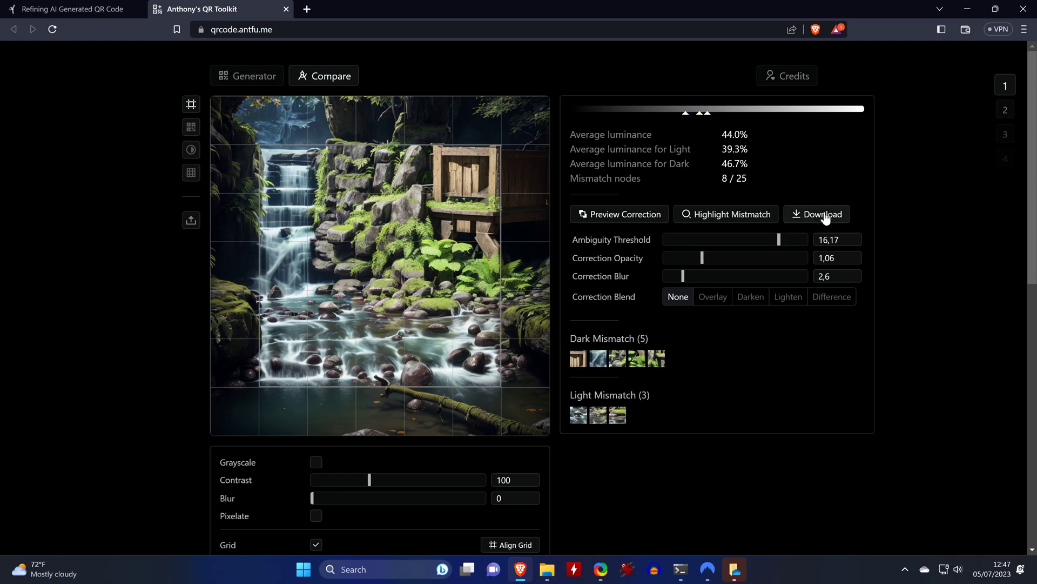
{"action": "left_click", "coordinate": [824, 215]}
{"action": "left_click", "coordinate": [436, 385]}
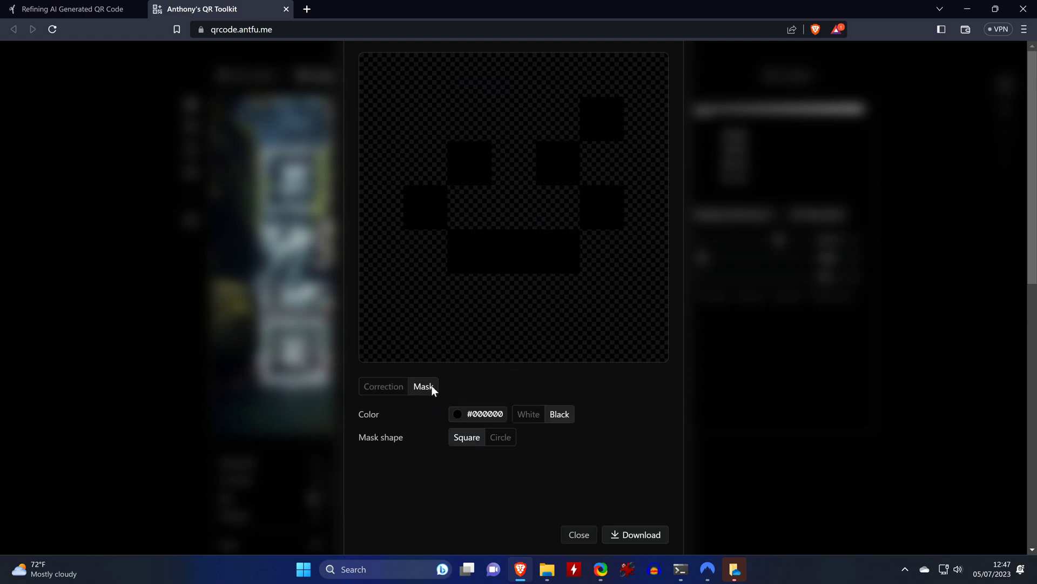
{"action": "left_click", "coordinate": [382, 388]}
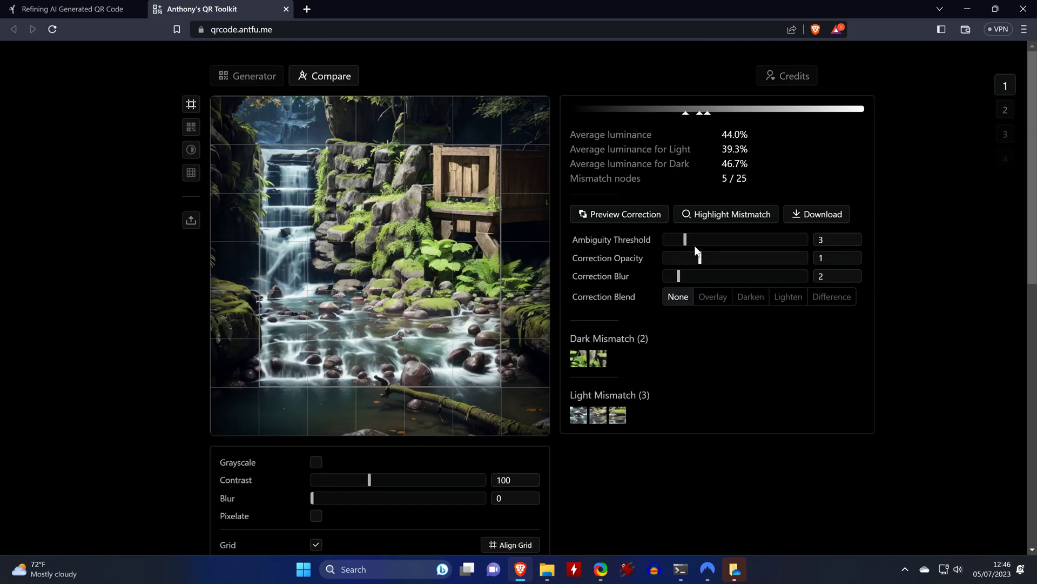
Raise the ambiguity threshold, overlay the QR code, hide the grid, and blend with Darken.
{"action": "left_click_drag", "start_coordinate": [685, 240], "coordinate": [742, 240]}
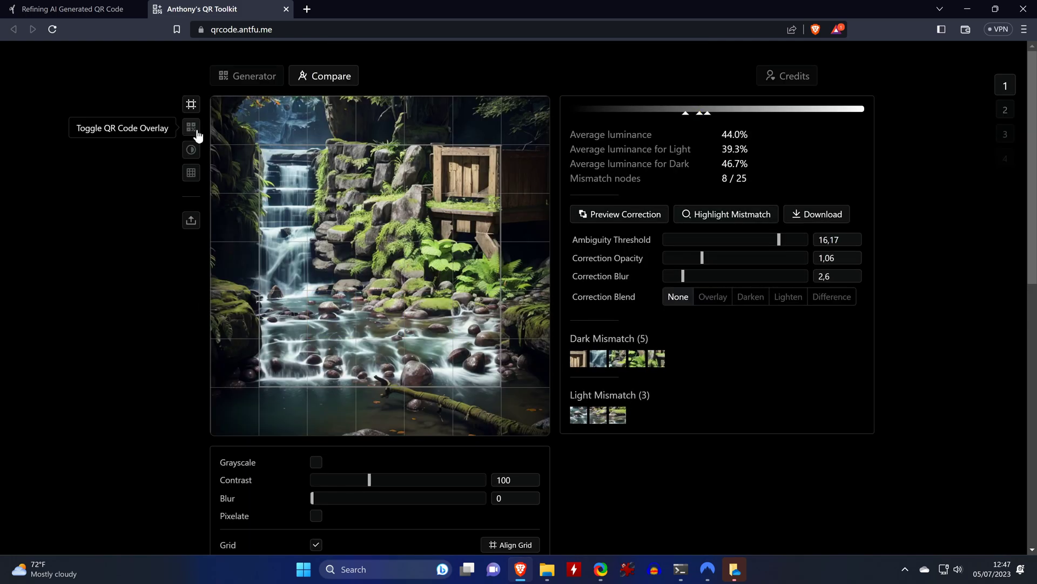
{"action": "left_click", "coordinate": [197, 134]}
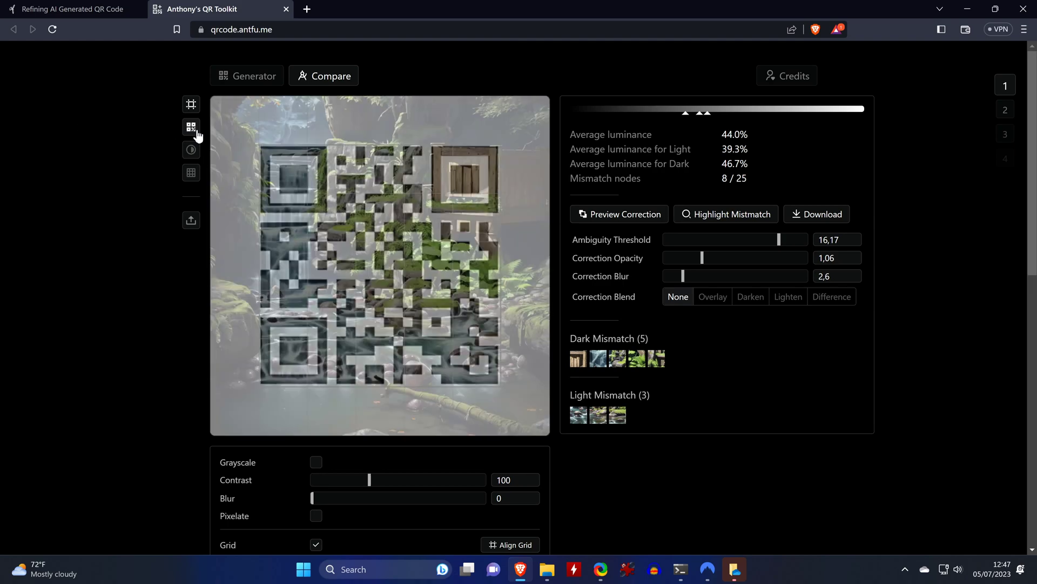
{"action": "left_click", "coordinate": [191, 110]}
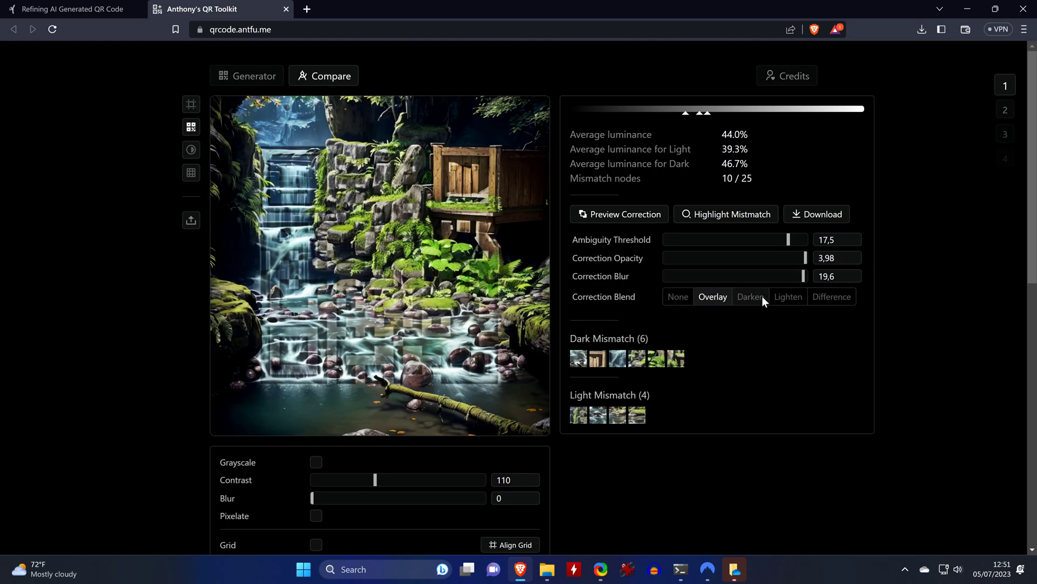
{"action": "left_click", "coordinate": [762, 297]}
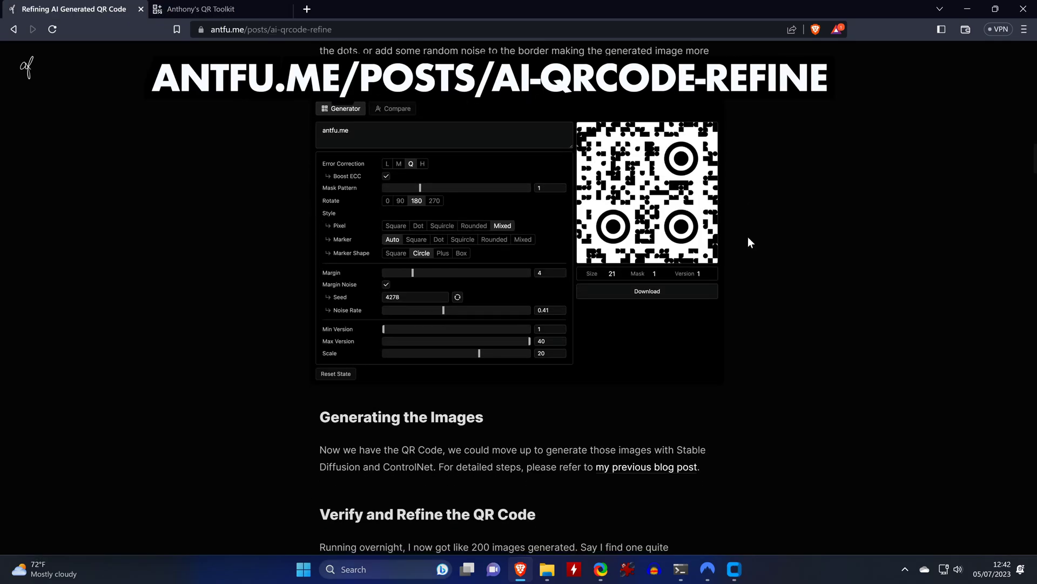
Scroll the antfu.me post down to the 'Verify and Refine the QR Code' section.
{"action": "scroll", "coordinate": [748, 238], "scroll_direction": "down", "scroll_amount": 3}
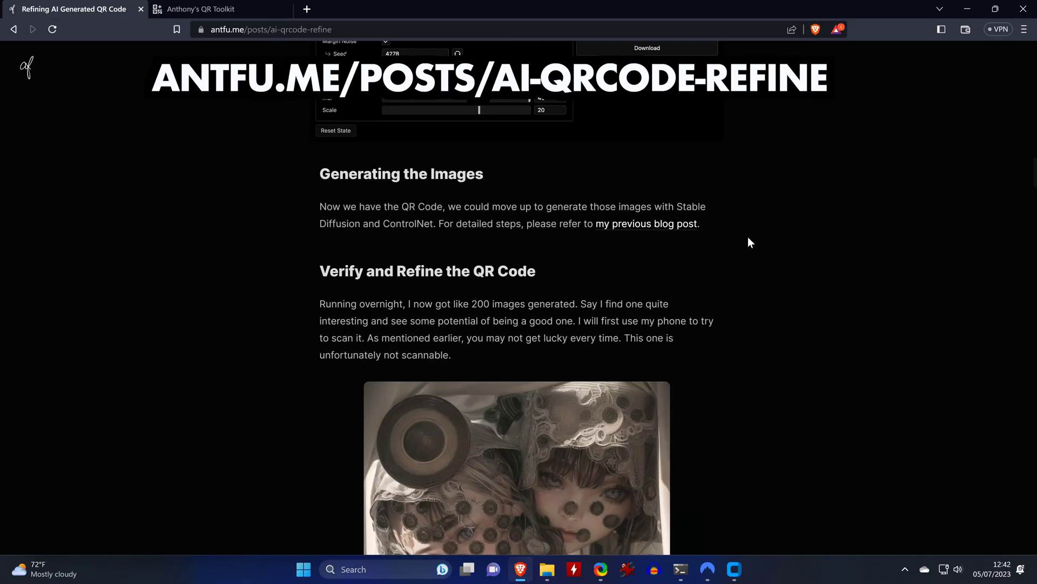